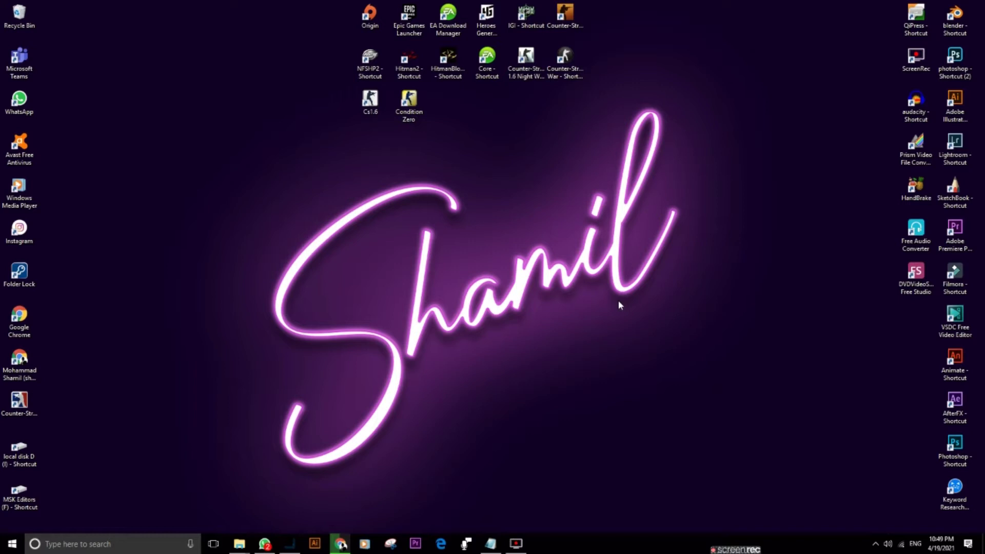
Refresh the desktop and open This PC in File Explorer
right_click(534, 284)
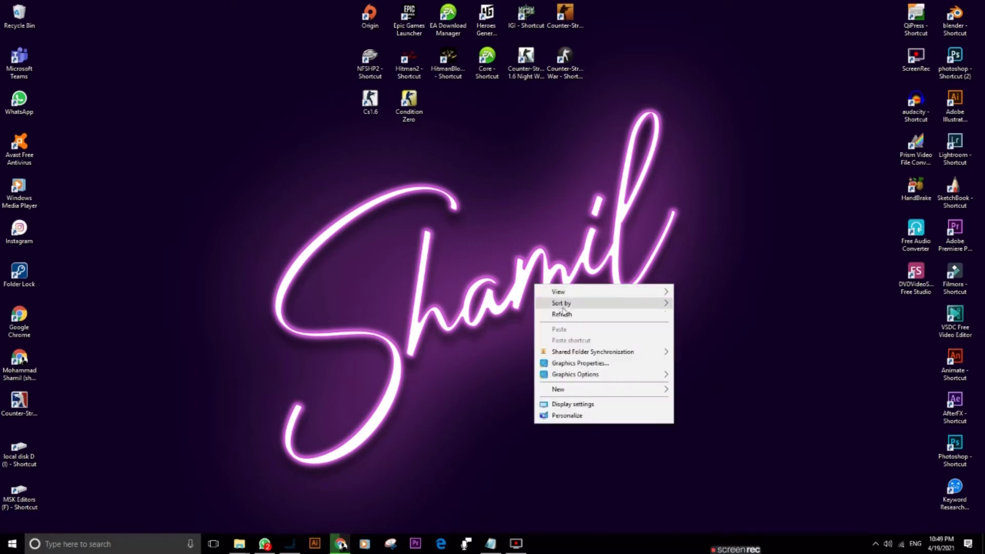
click(548, 312)
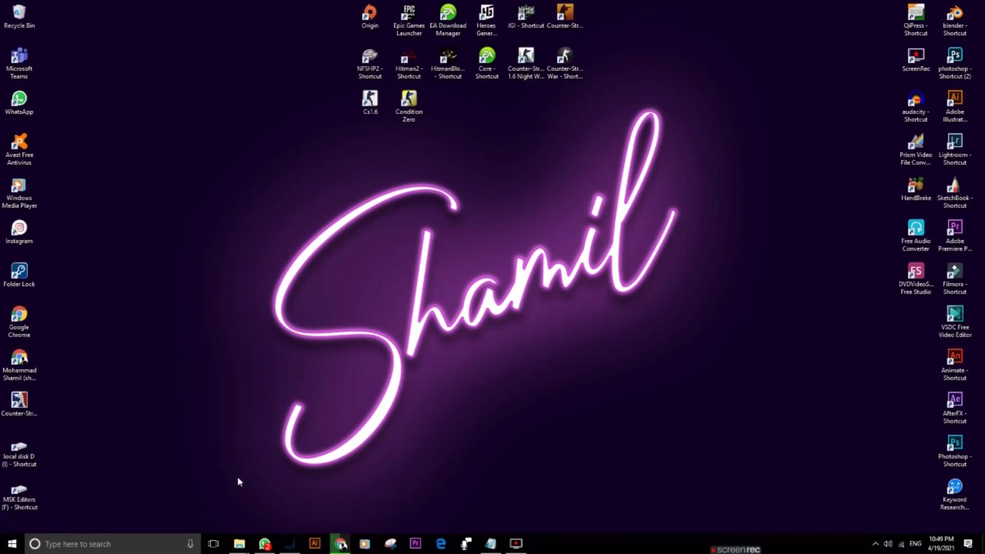
mouse_move(239, 546)
click(211, 509)
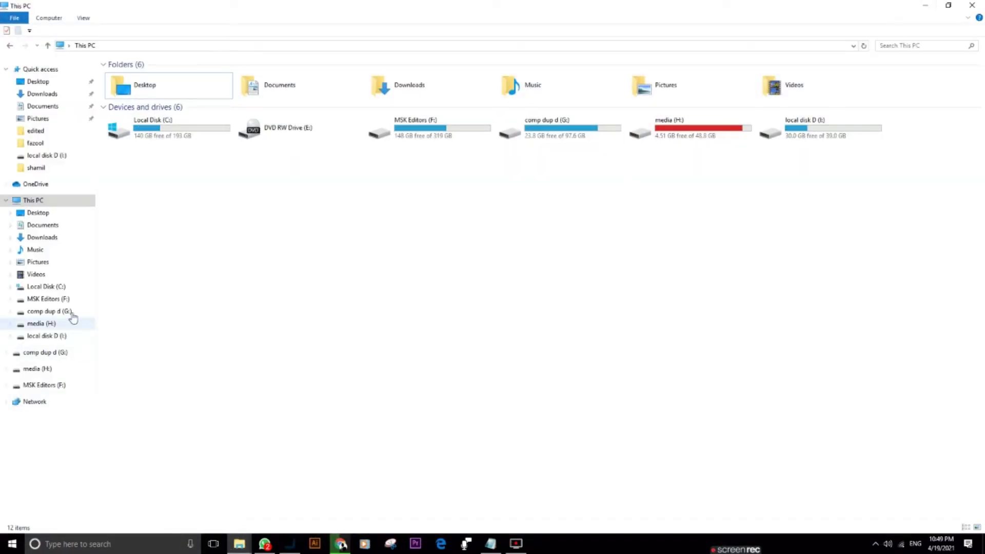
Refresh the This PC view of folders and drives
right_click(183, 169)
click(220, 211)
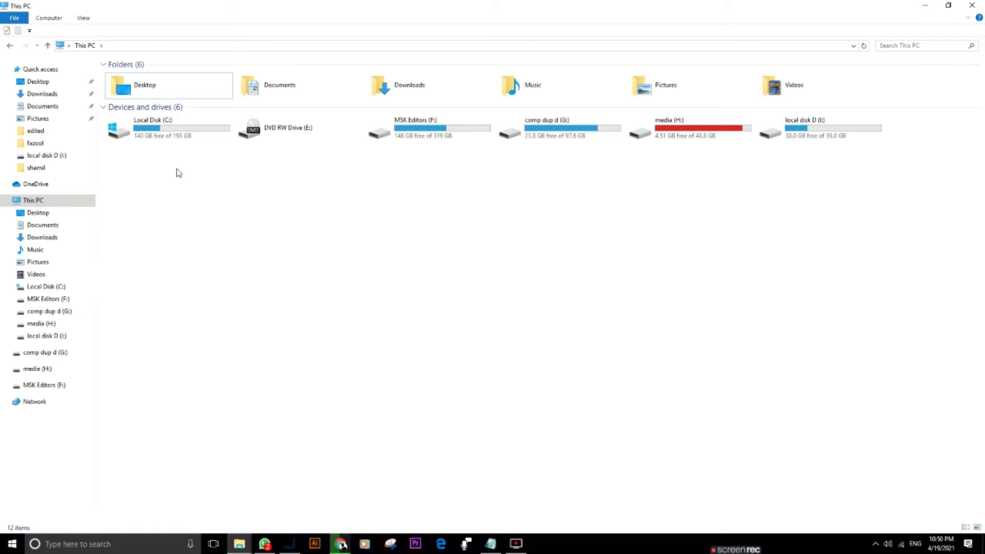
right_click(180, 175)
click(220, 214)
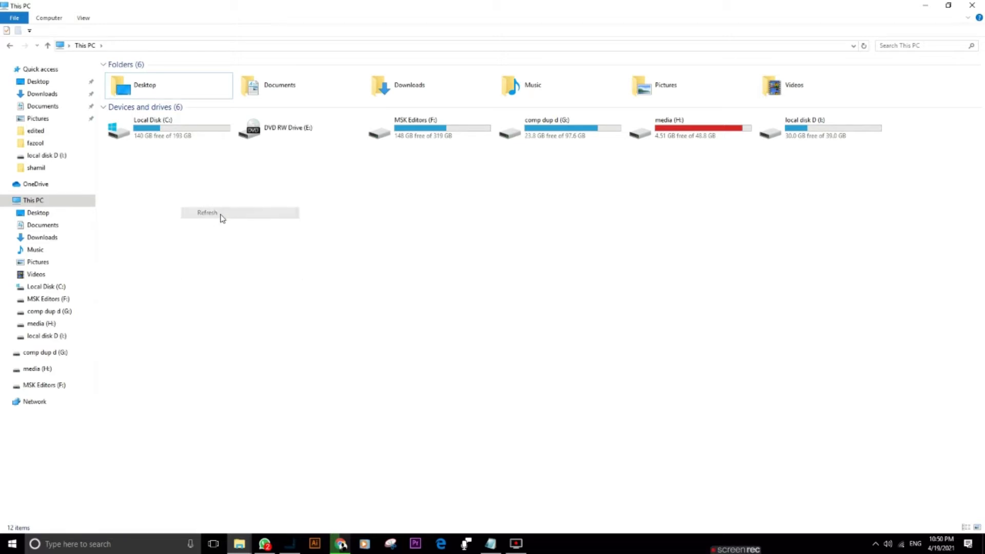
Find the Run app and use it to open the user's temporary folder with %temp%
click(123, 542)
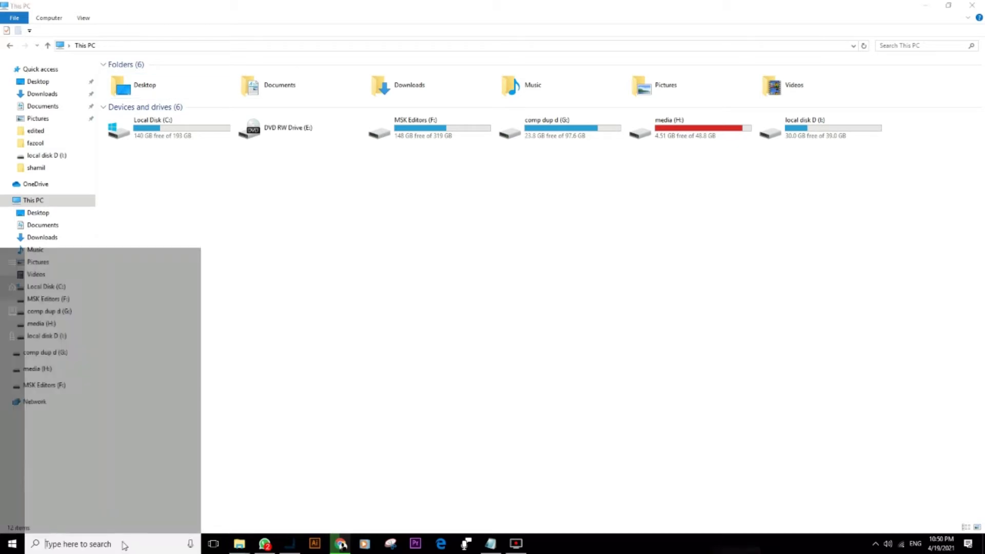
text(run)
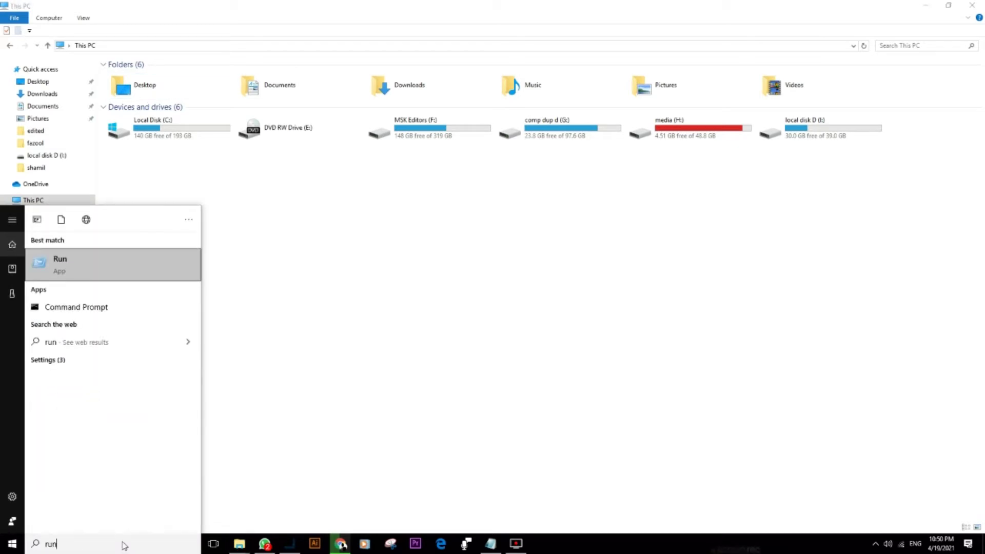
key(Return)
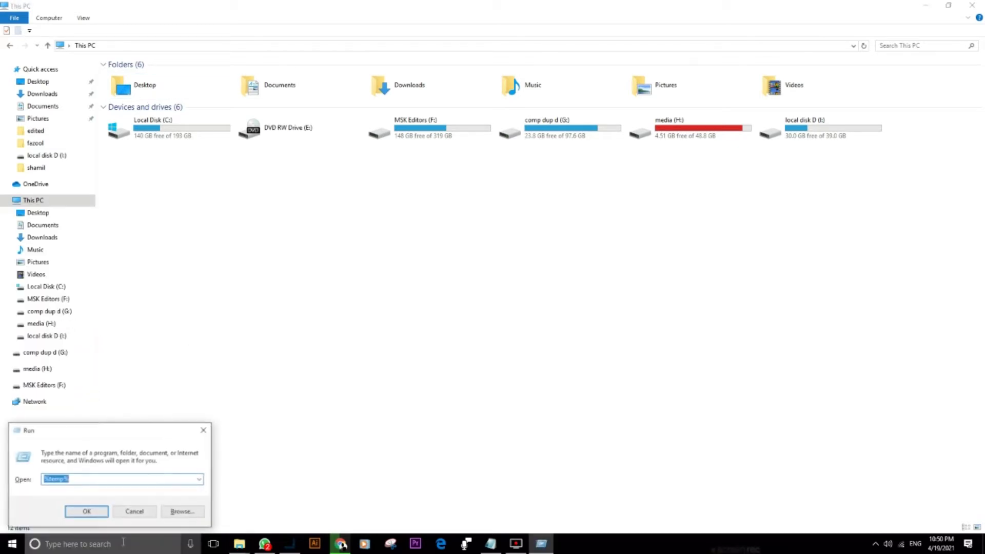
click(72, 479)
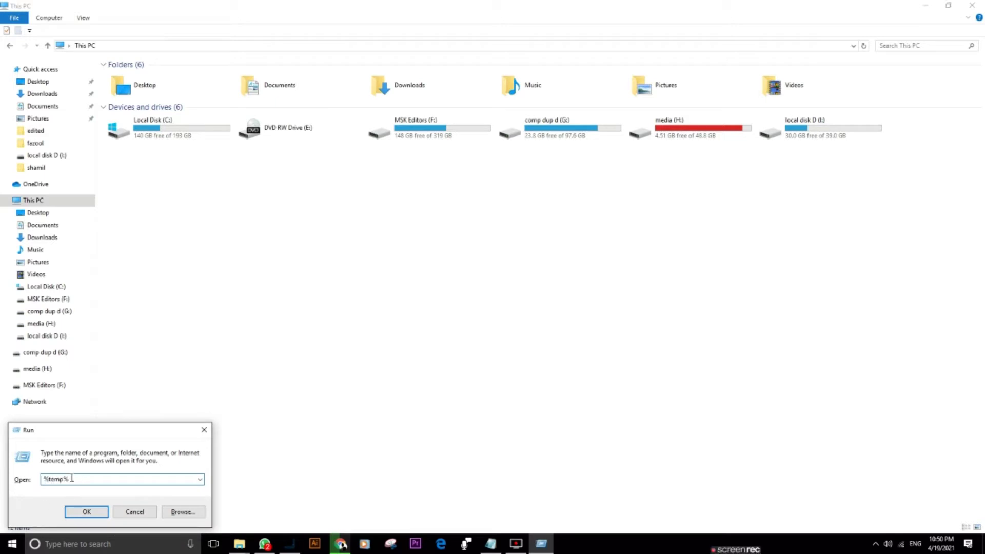
double_click(49, 481)
click(83, 481)
click(89, 512)
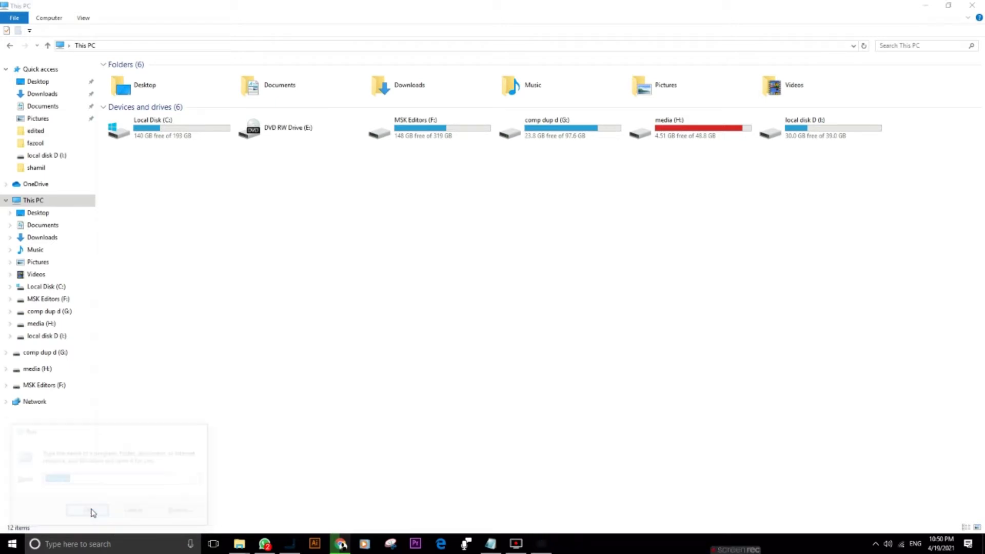
Delete everything in the user's Temp folder, skipping all protected and in-use items, and close the folder window
click(762, 9)
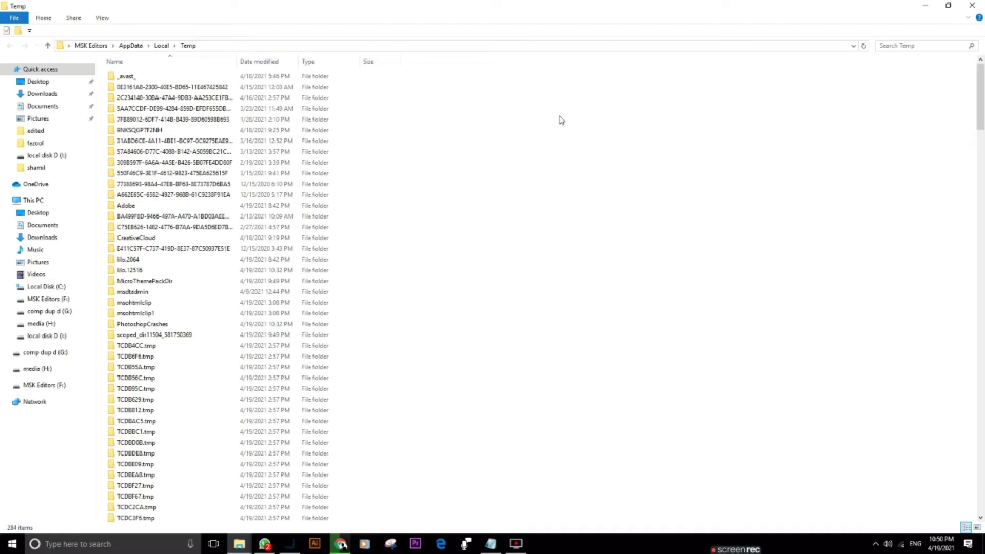
right_click(605, 139)
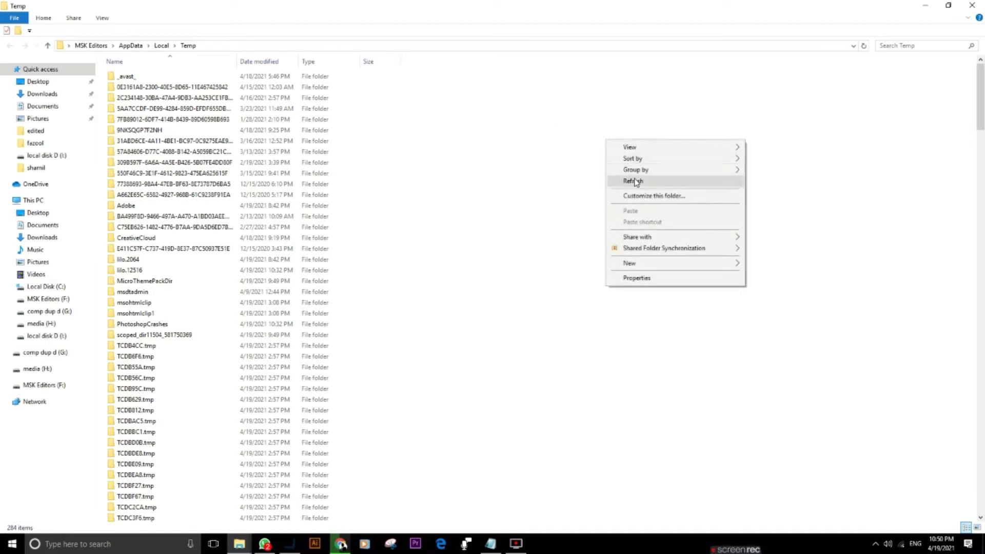
click(636, 182)
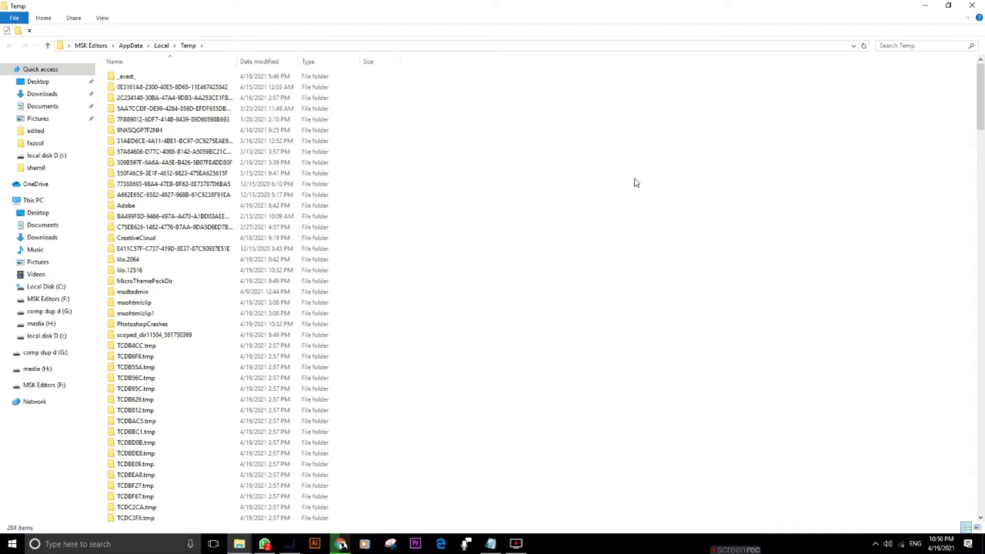
key(ctrl+a)
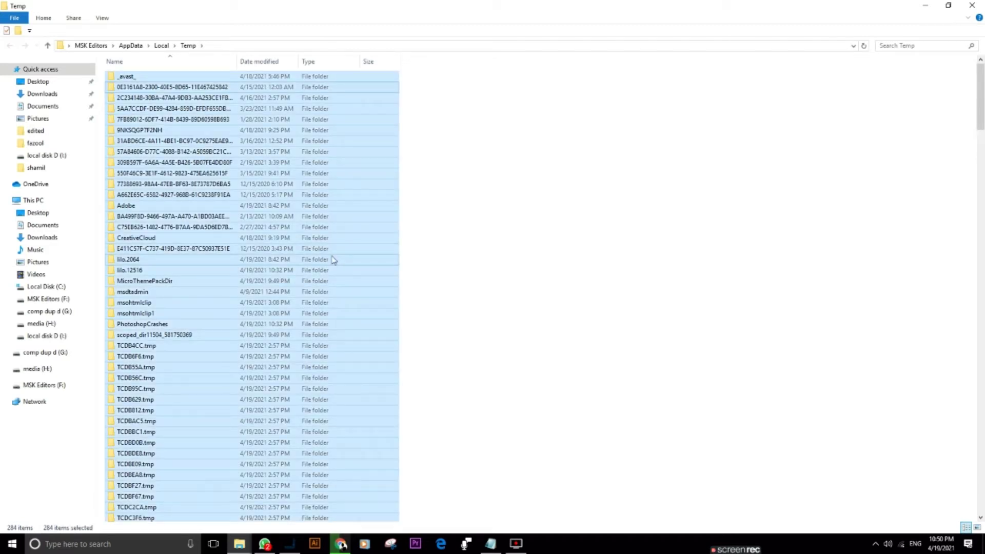
key(Delete)
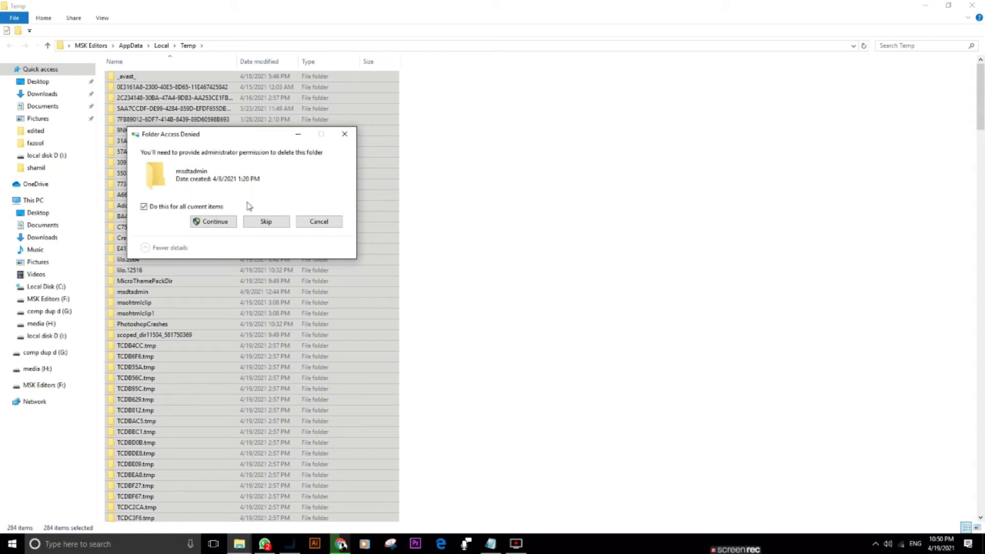
click(267, 222)
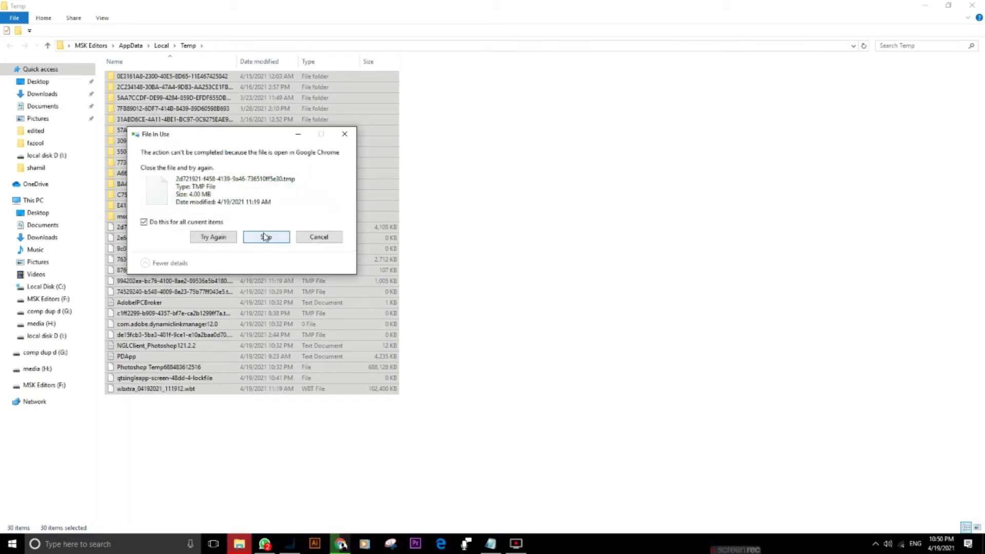
click(266, 236)
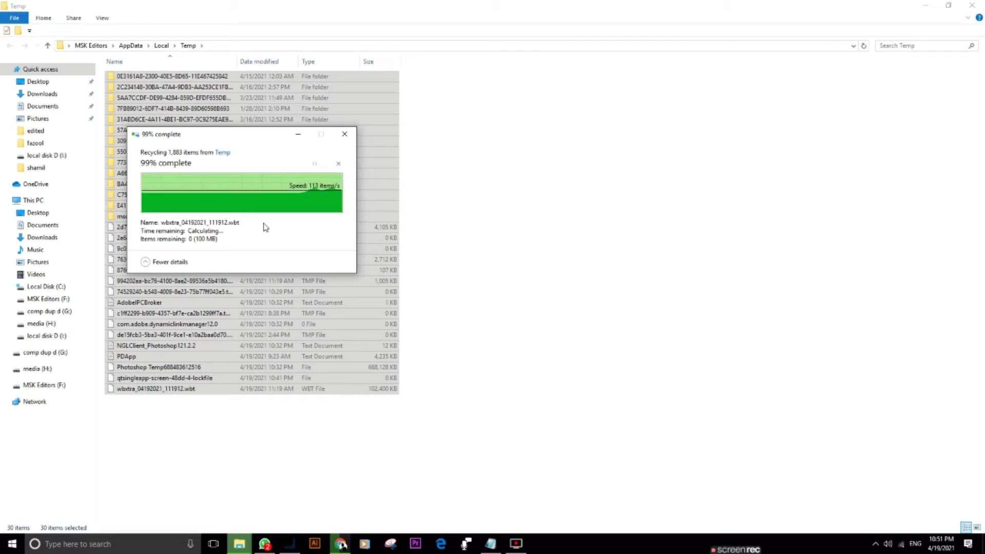
click(491, 231)
click(971, 5)
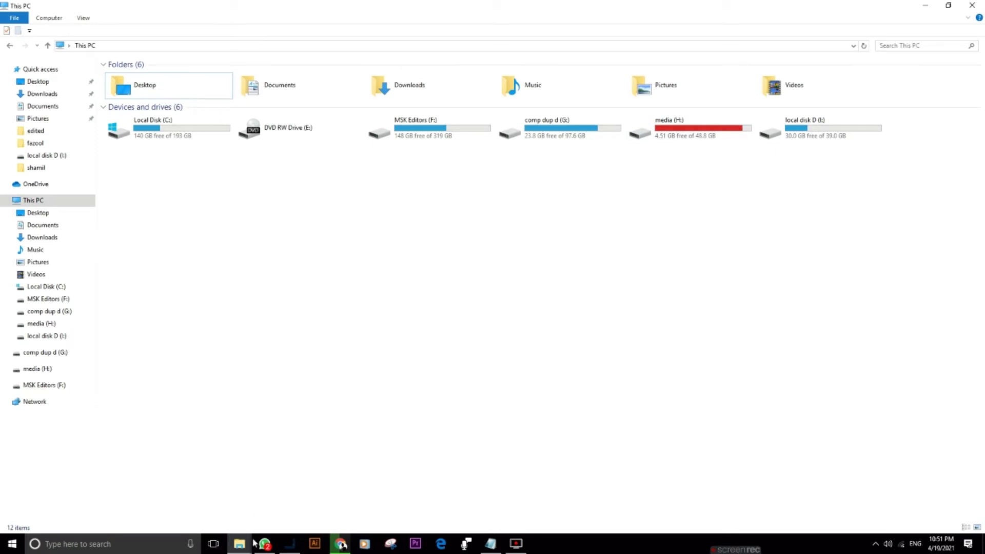
Open the Windows Temp folder through the Run dialog with the command temp
click(179, 547)
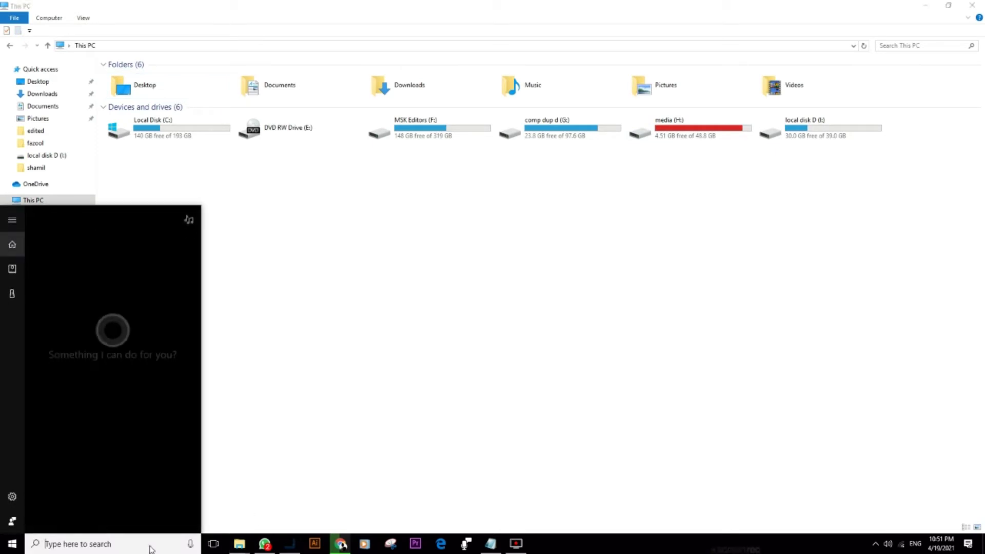
text(runb)
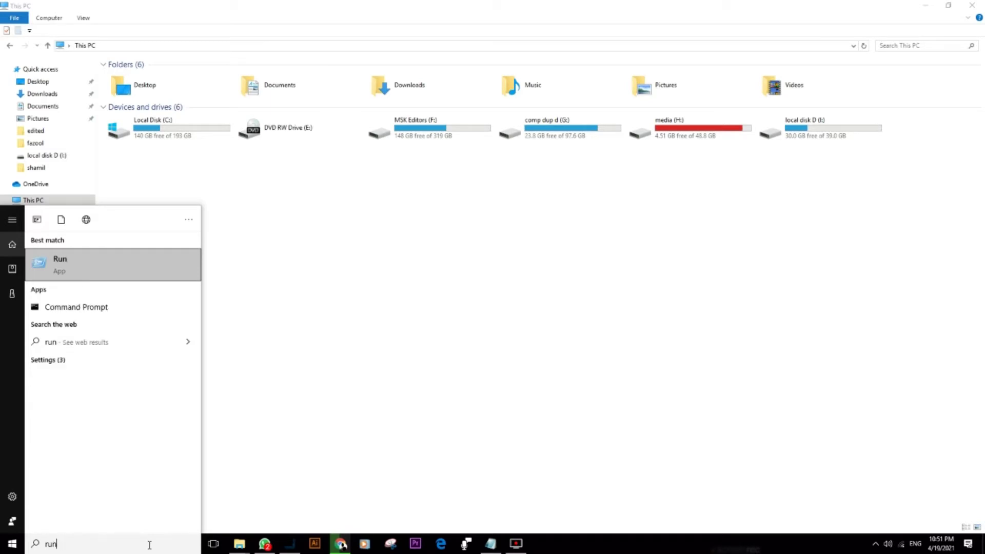
key(Return)
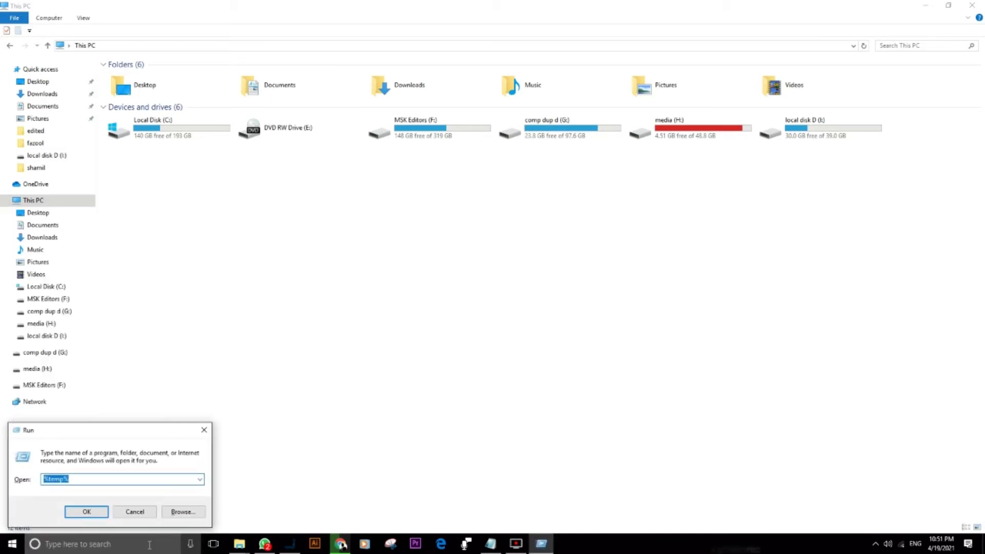
click(72, 479)
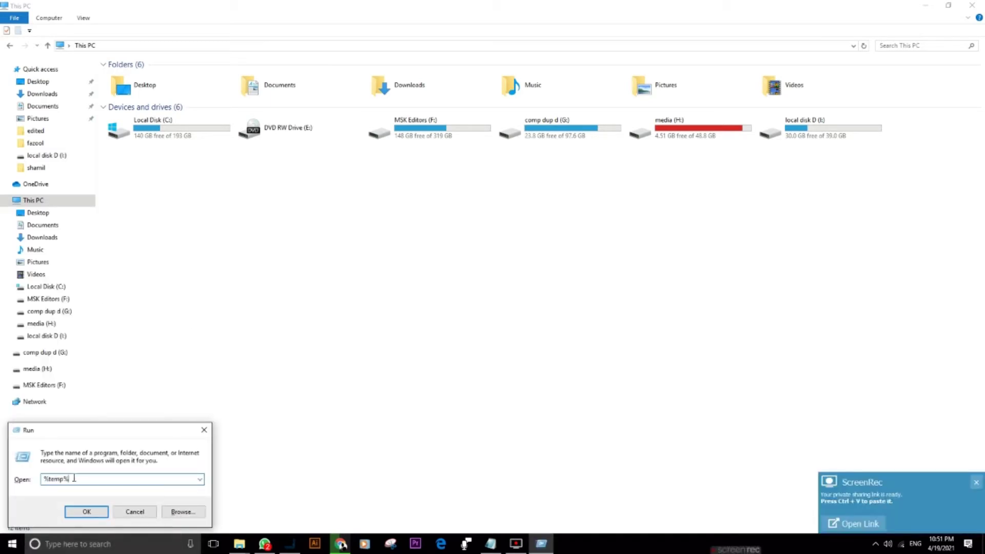
key(BackSpace)
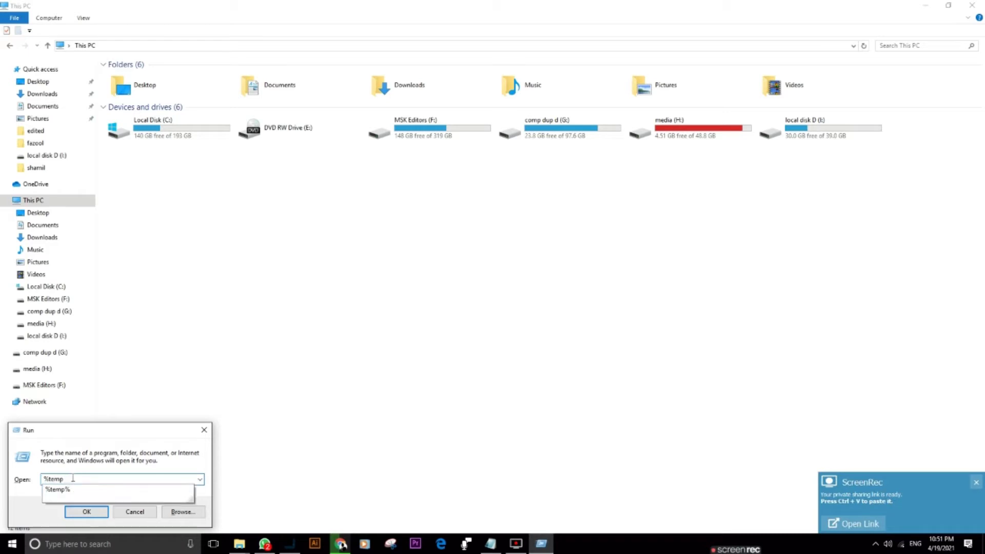
click(45, 479)
key(Delete)
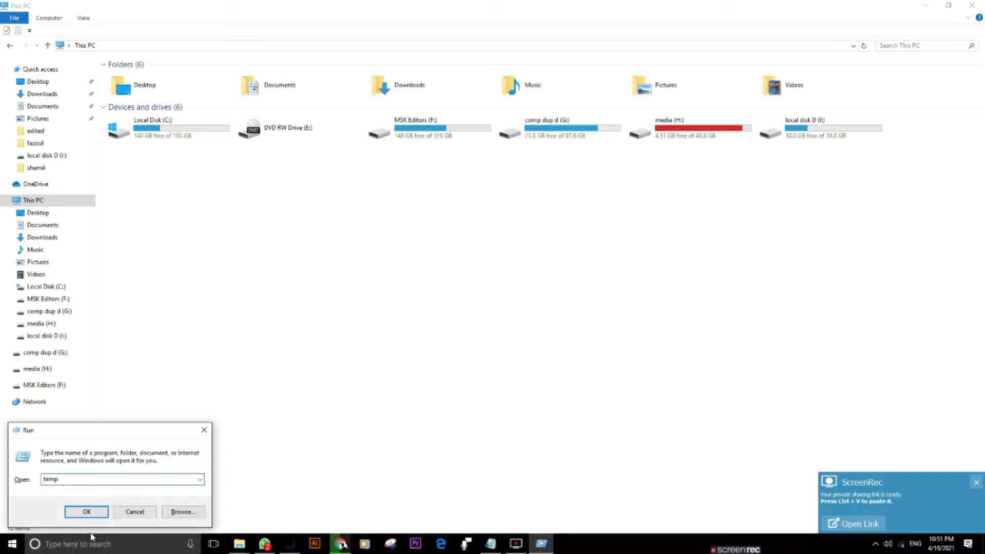
key(Return)
Delete the two avast folders and the MpCmdRun file from the Windows Temp folder and close its window
drag(158, 132, 159, 78)
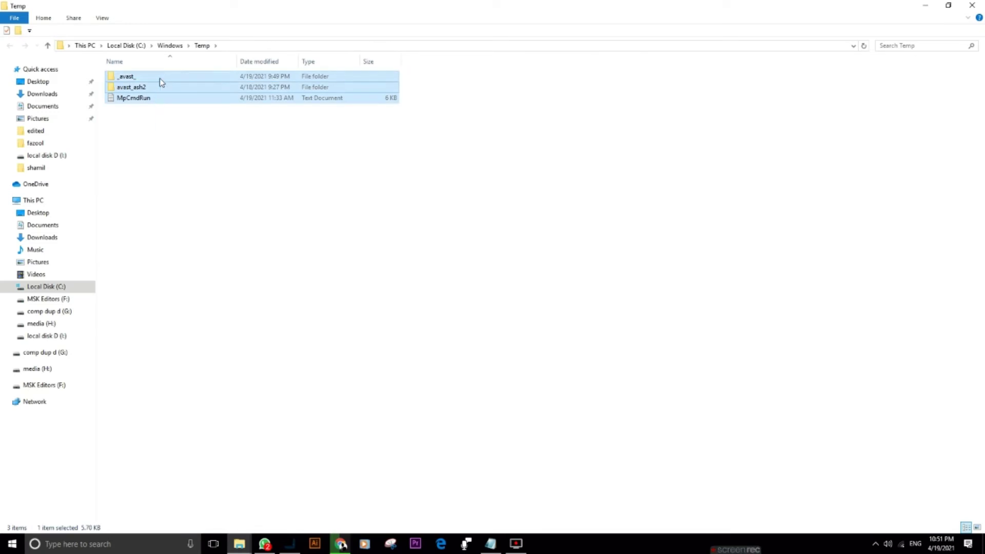
right_click(159, 78)
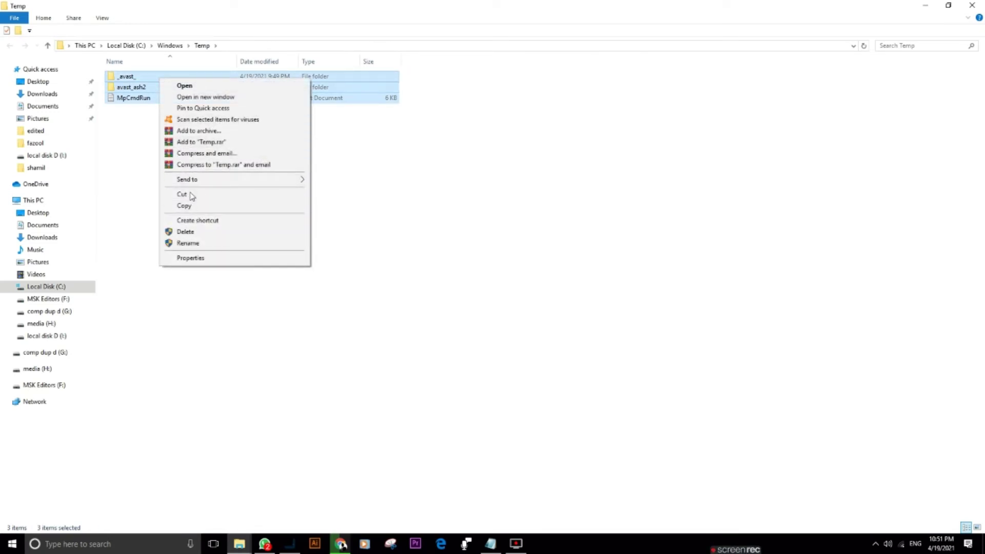
click(187, 231)
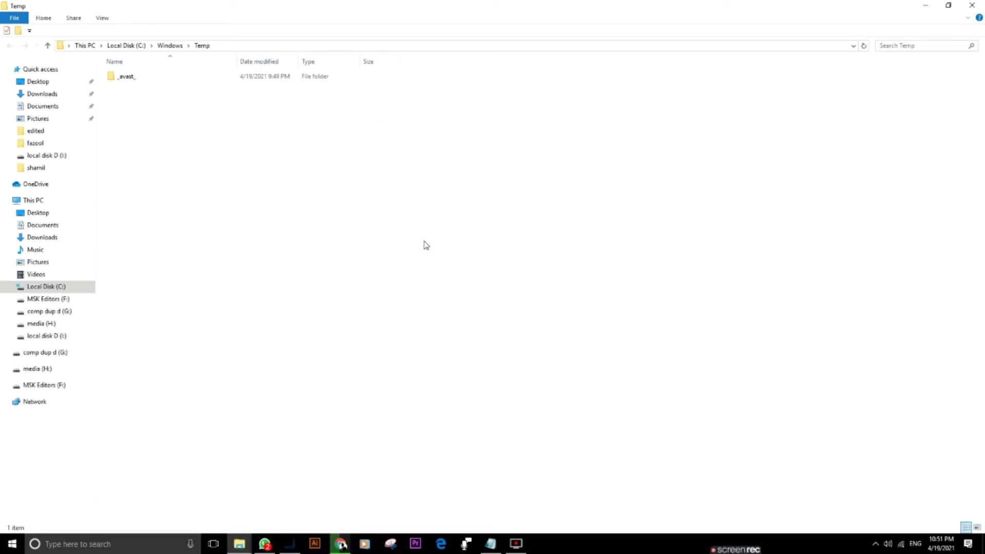
right_click(282, 212)
click(978, 2)
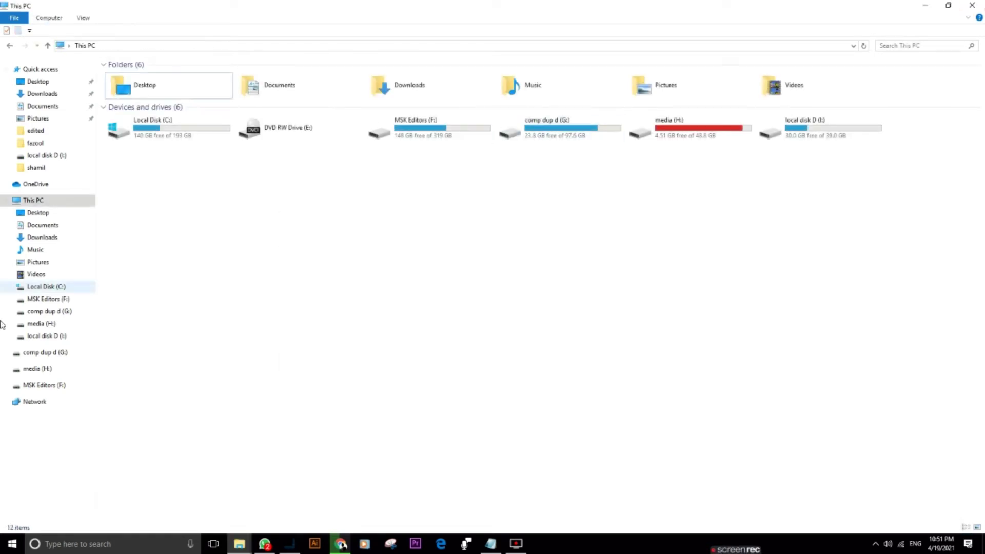
Open the Windows Prefetch folder through the Run dialog with the command prefetch
click(82, 547)
text(r)
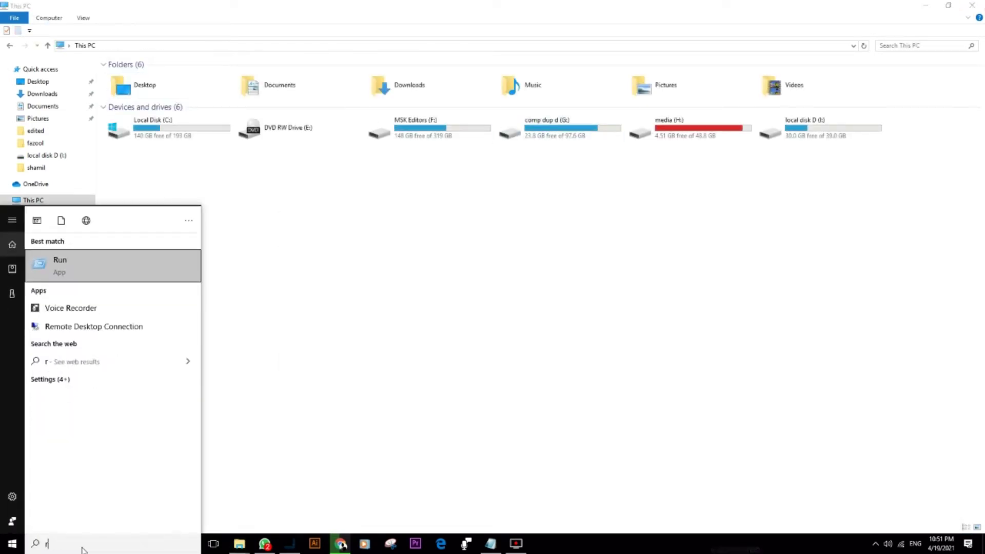
text(un)
key(Return)
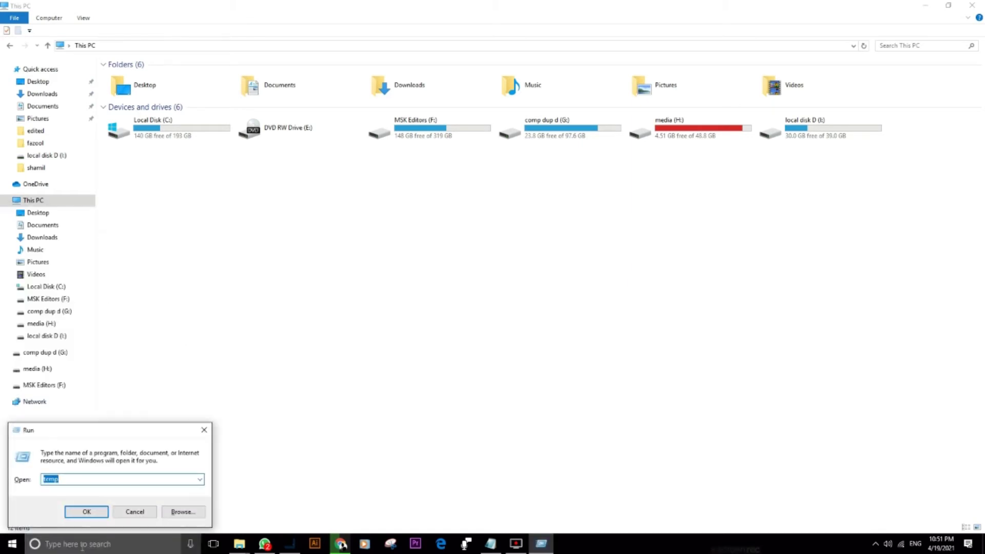
text(pre)
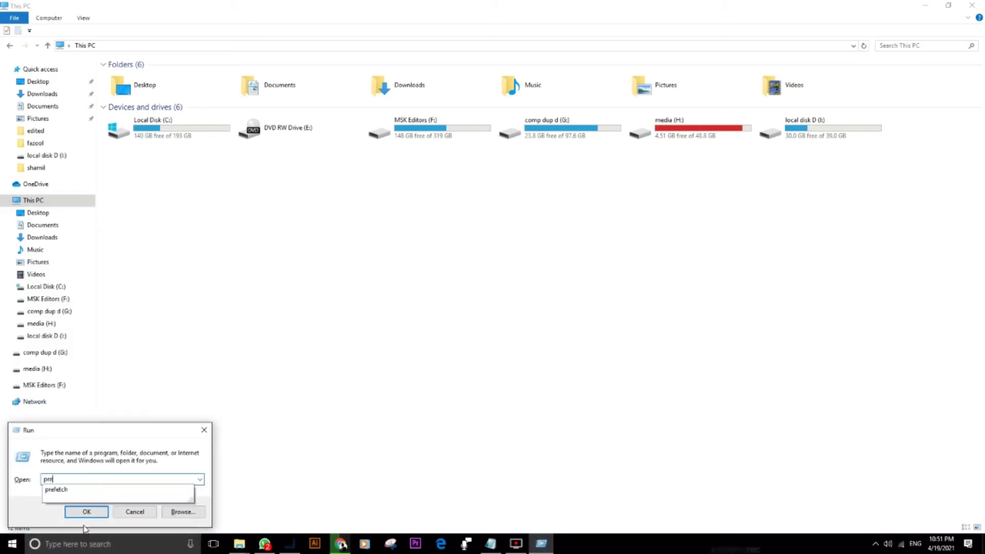
text(fetch)
key(Return)
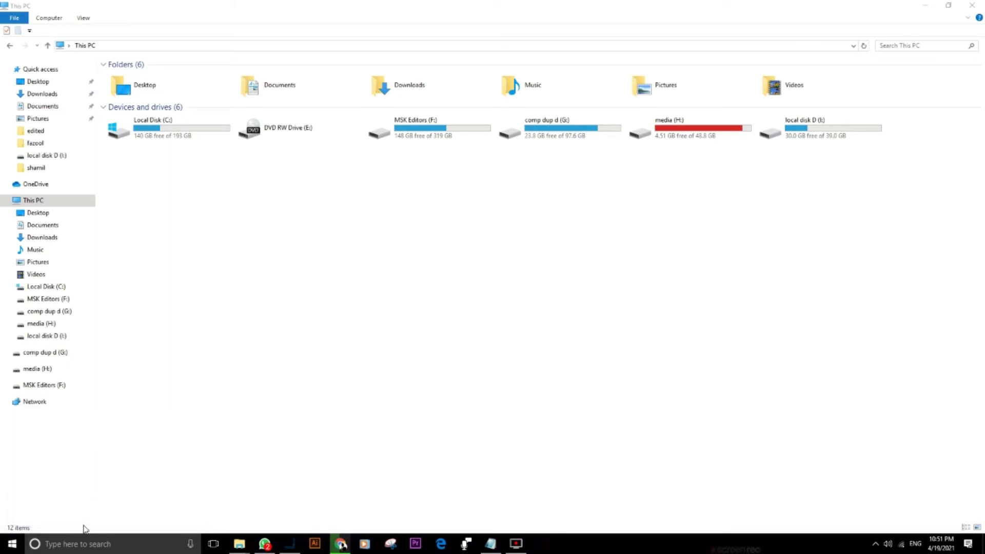
Delete everything in the Prefetch folder, skipping all in-use files, and close the folder window
key(ctrl+a)
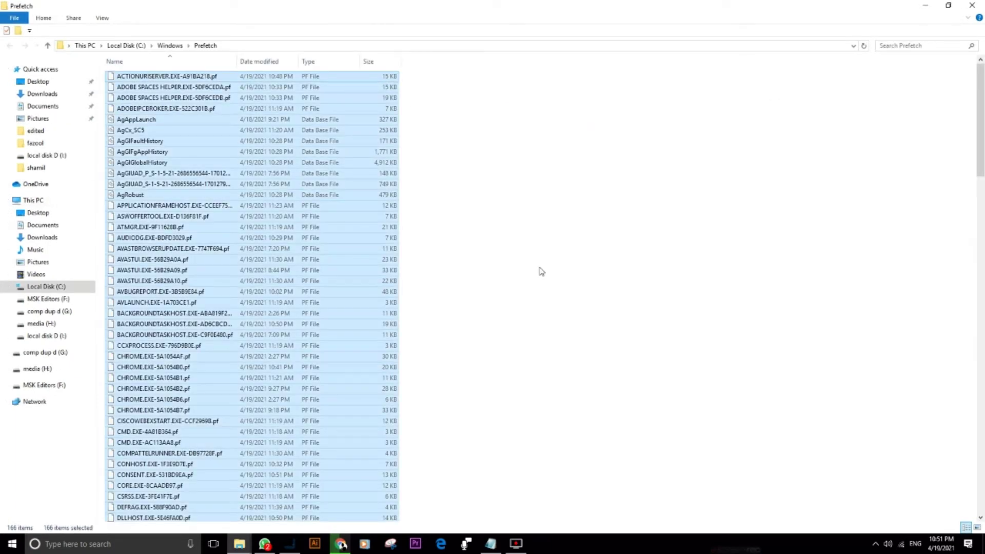
key(Delete)
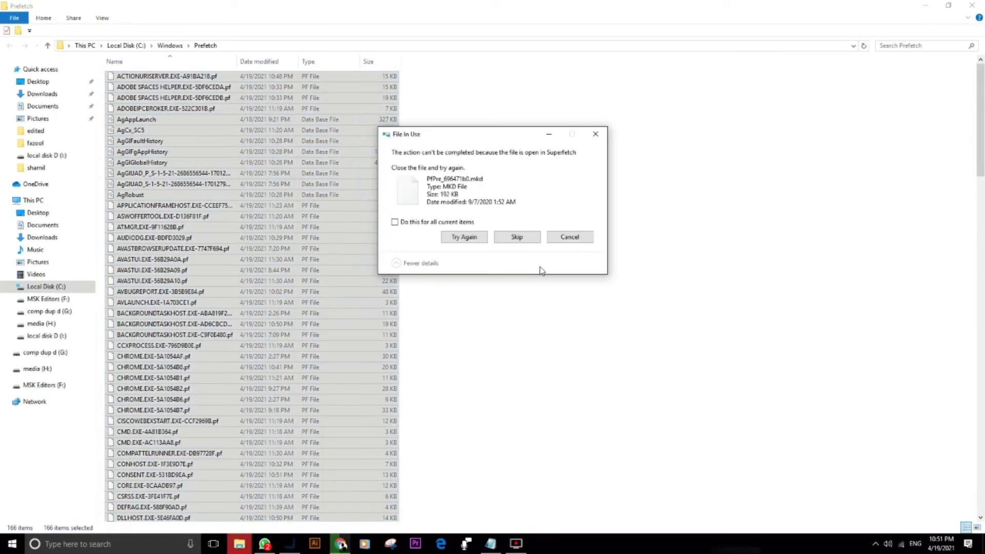
click(401, 223)
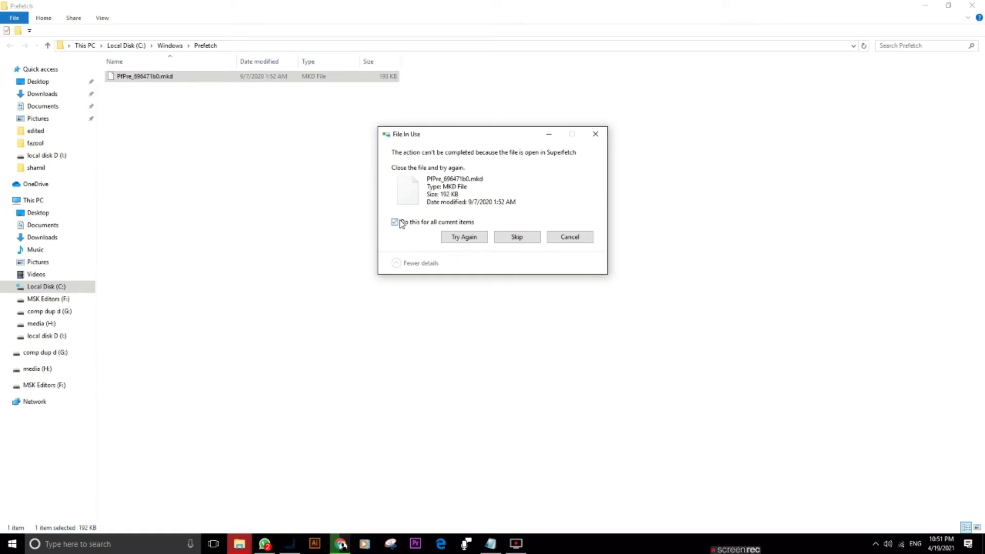
click(511, 239)
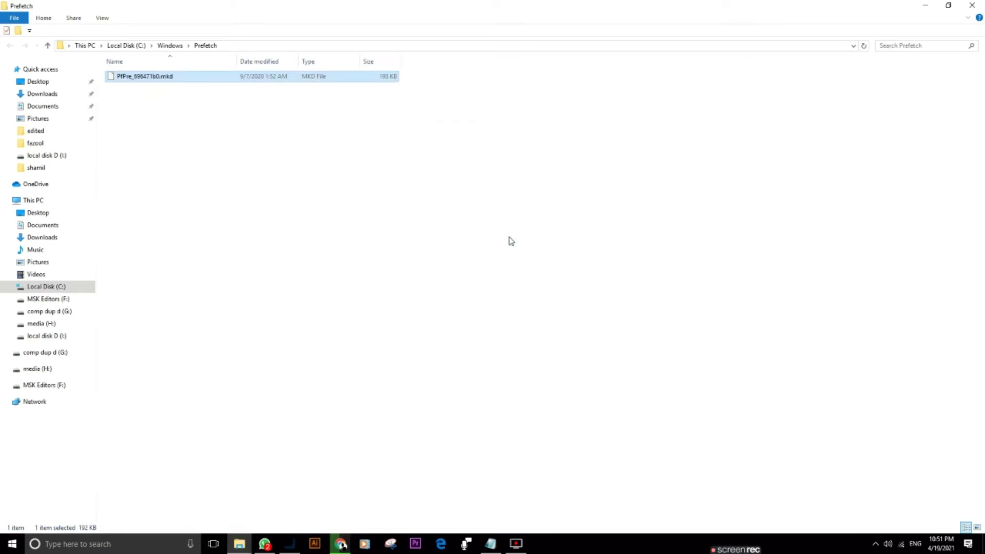
click(973, 5)
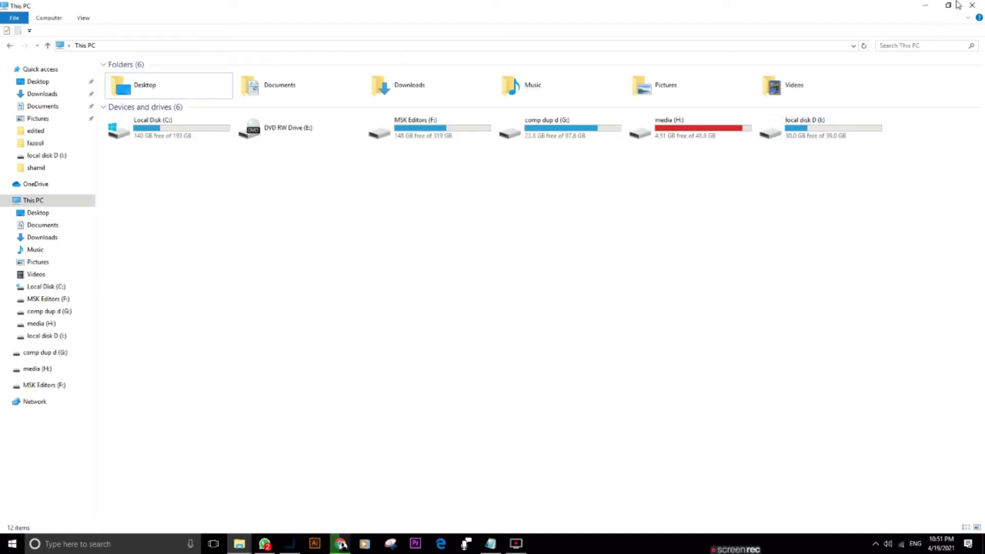
Get the This PC window out of the way and refresh the desktop
click(972, 5)
right_click(731, 17)
click(757, 47)
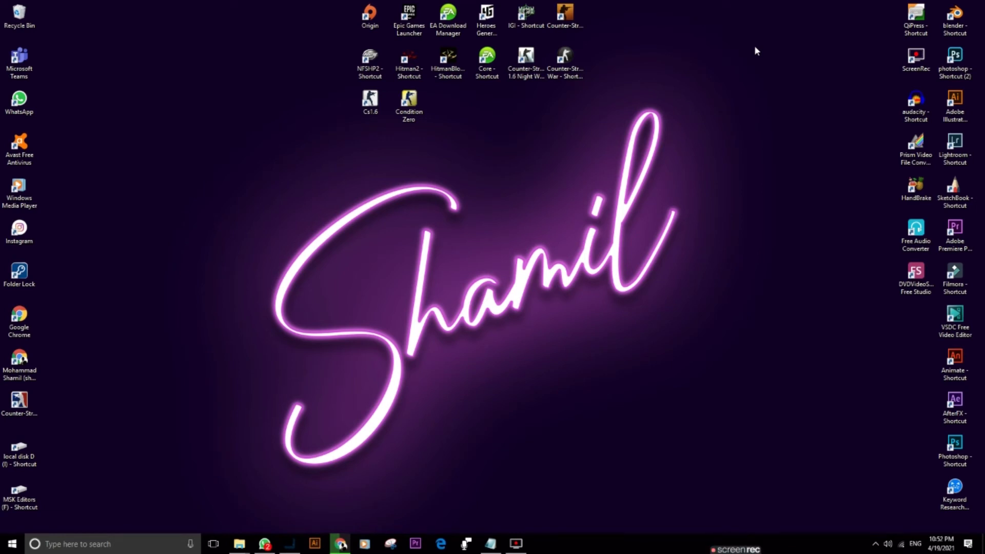
Open the Recycle Bin and permanently delete all the items in it
double_click(18, 13)
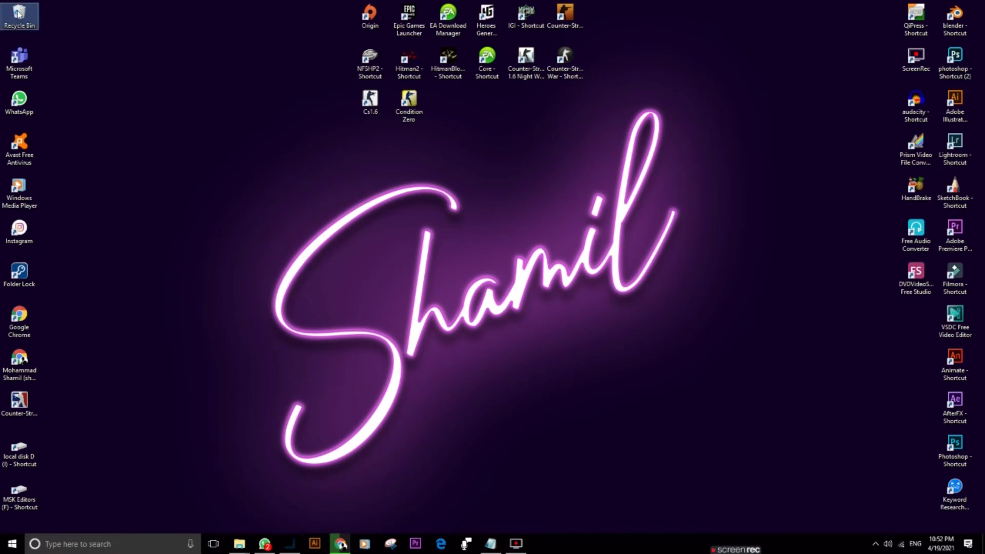
click(749, 8)
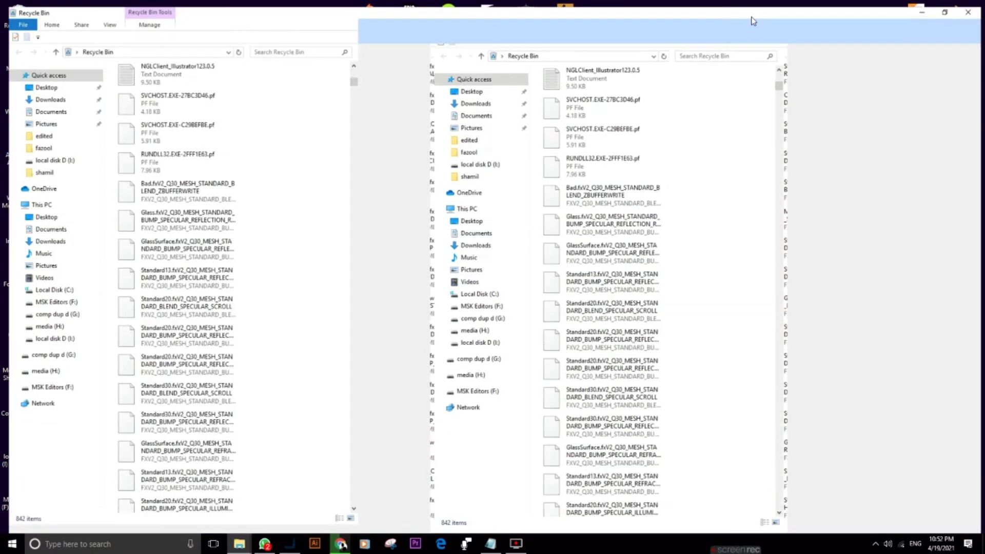
key(ctrl+a)
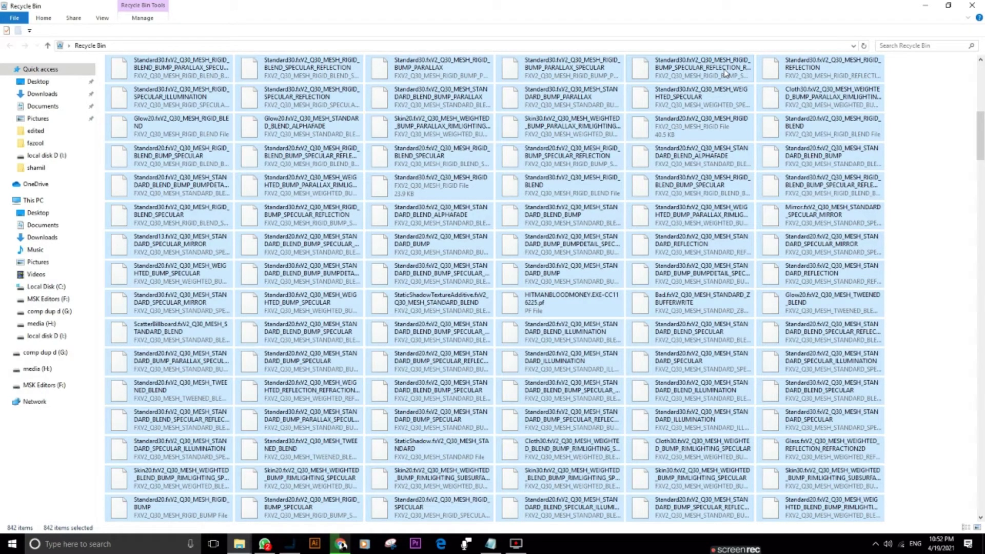
key(Delete)
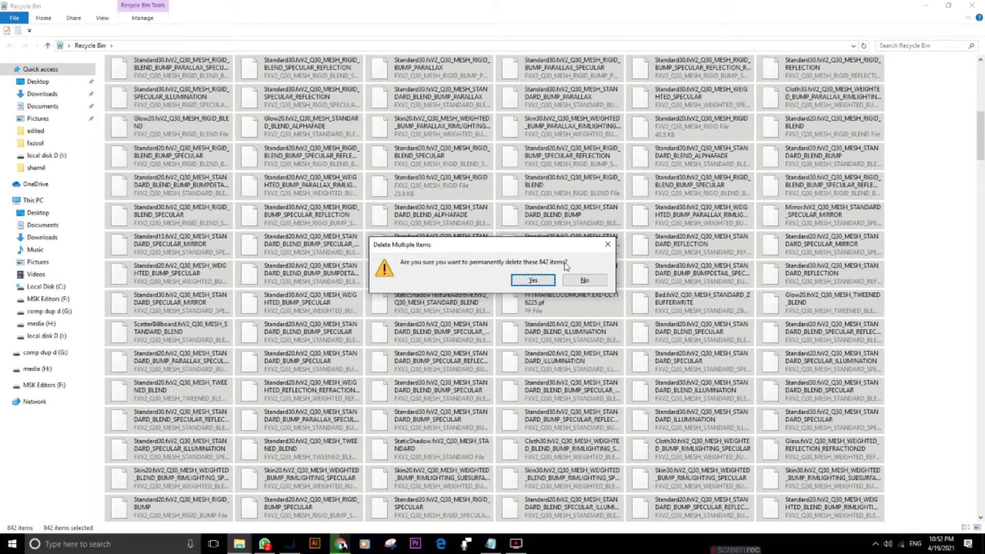
key(Return)
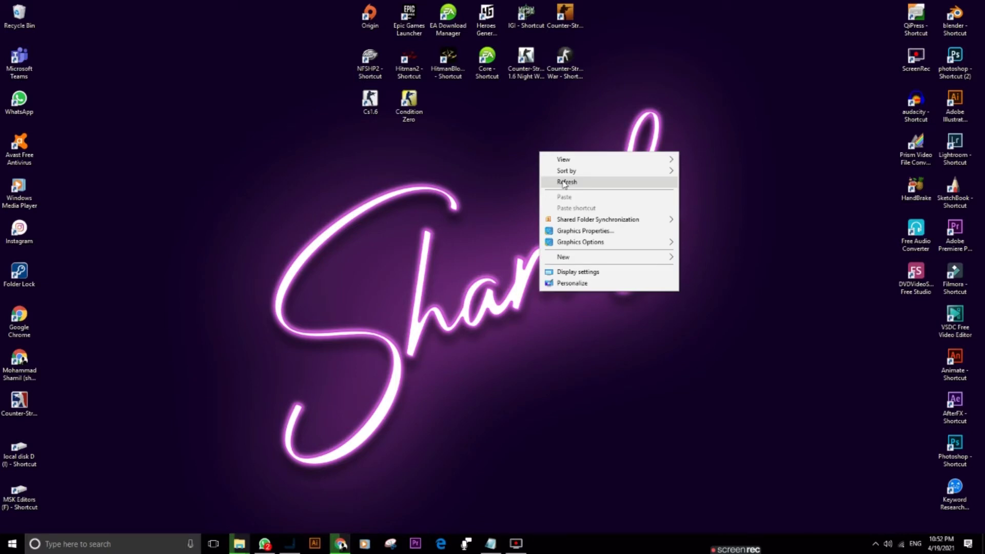
Refresh the desktop, bring the This PC window back up and refresh its drive list
click(564, 183)
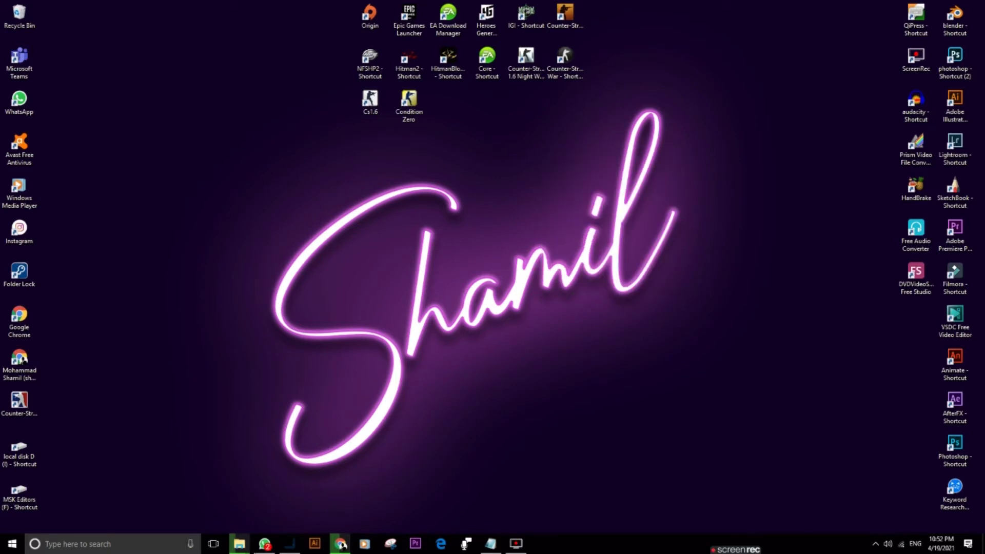
mouse_move(239, 544)
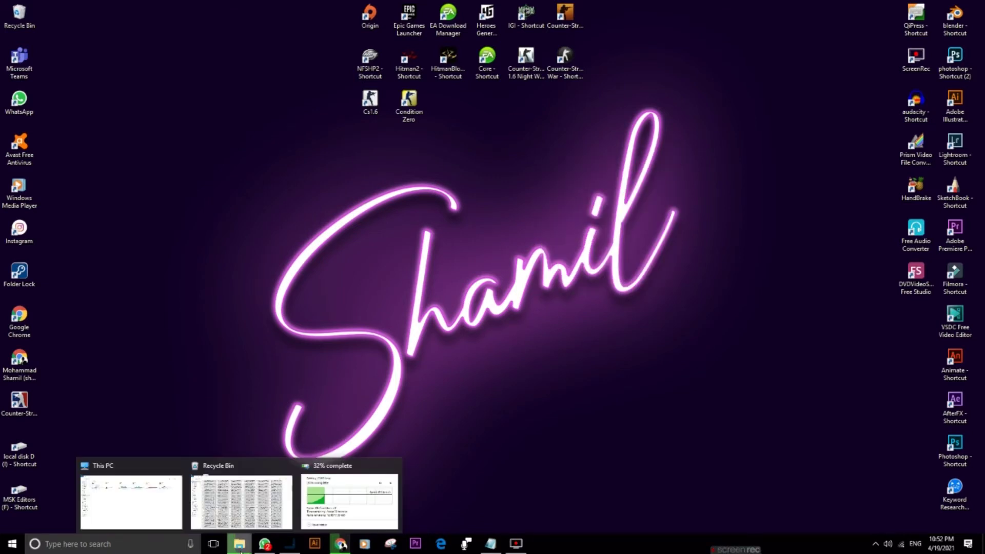
click(117, 506)
right_click(159, 180)
click(199, 221)
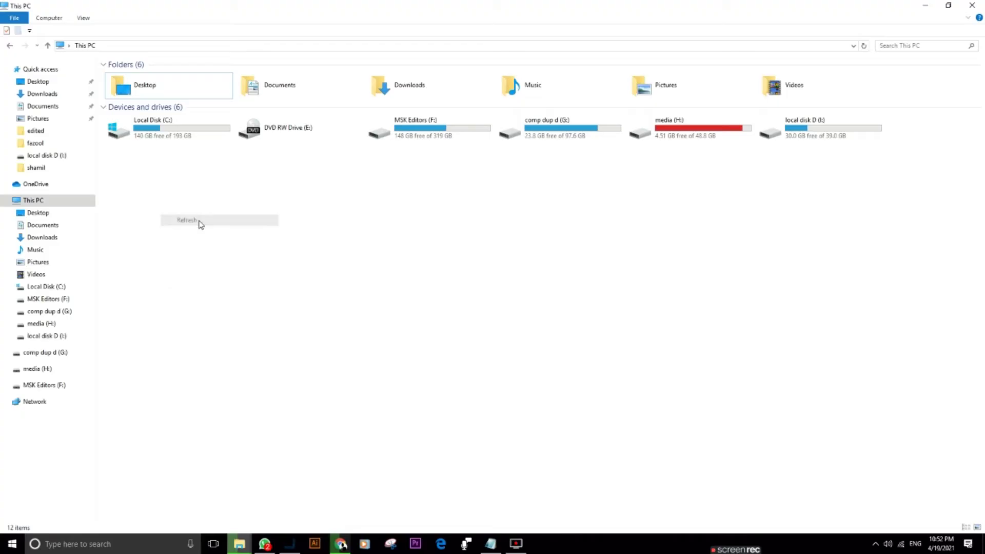
Open the Optimize Drives tool from the properties of Local Disk (C:)
click(150, 136)
right_click(169, 90)
click(132, 115)
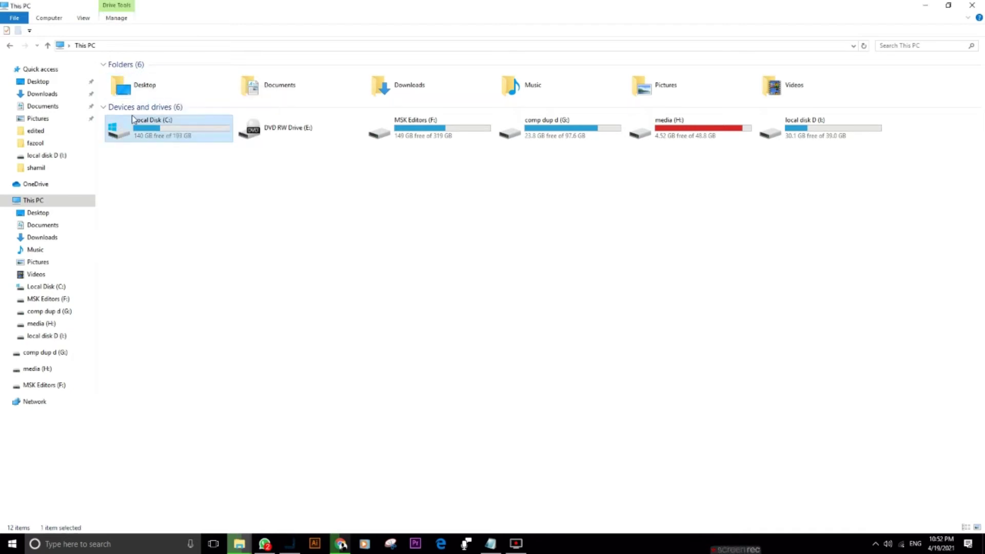
right_click(134, 126)
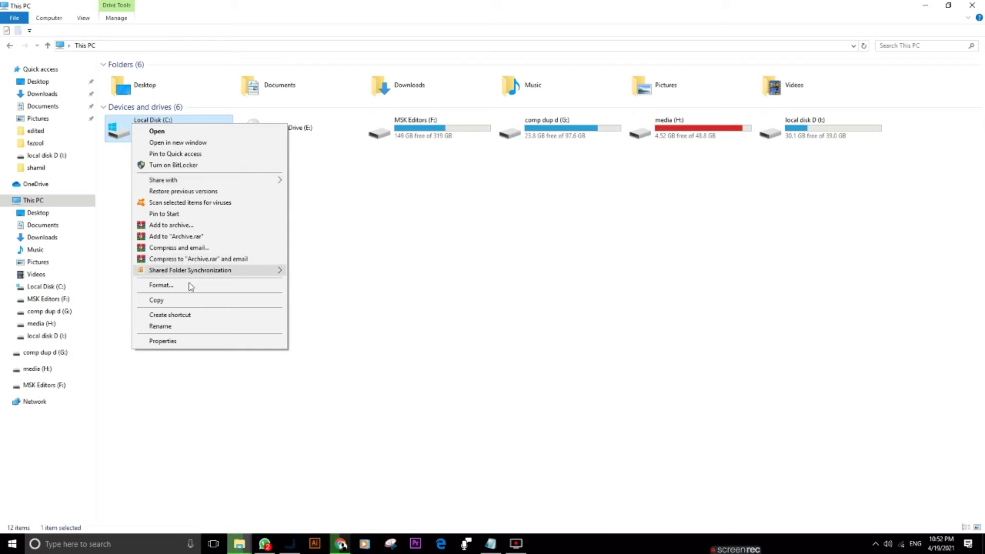
click(172, 343)
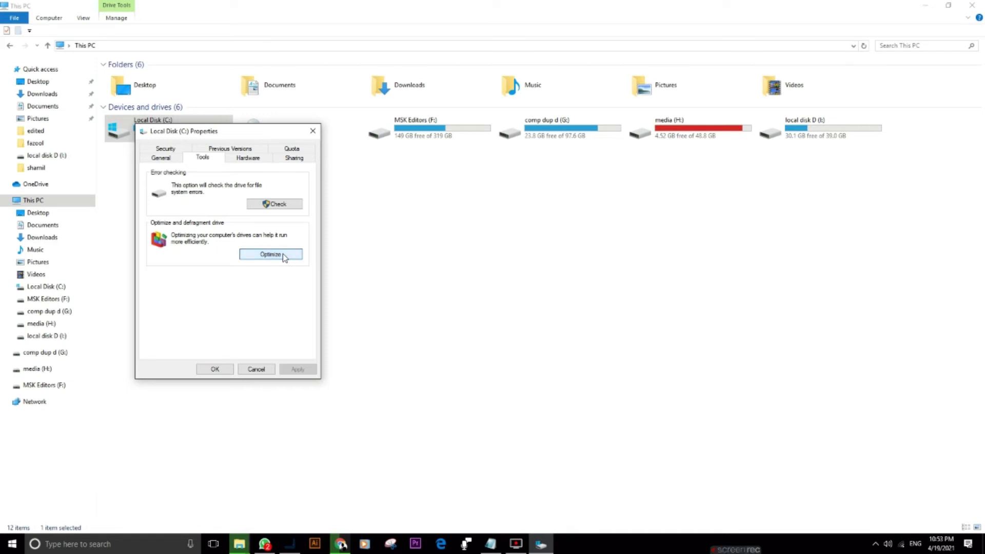
click(270, 255)
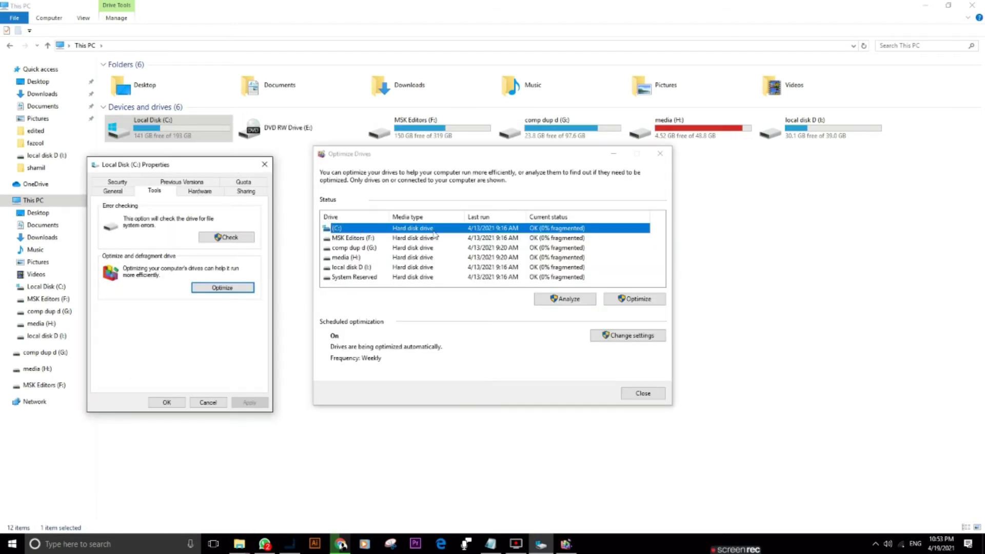
Start optimizing drive C and close the Optimize Drives and drive properties windows
click(623, 300)
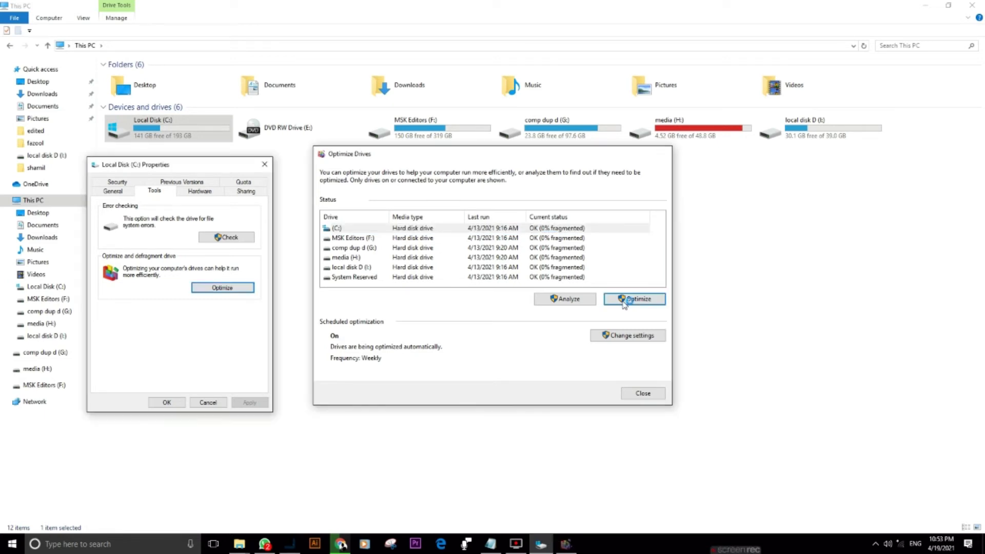
click(643, 393)
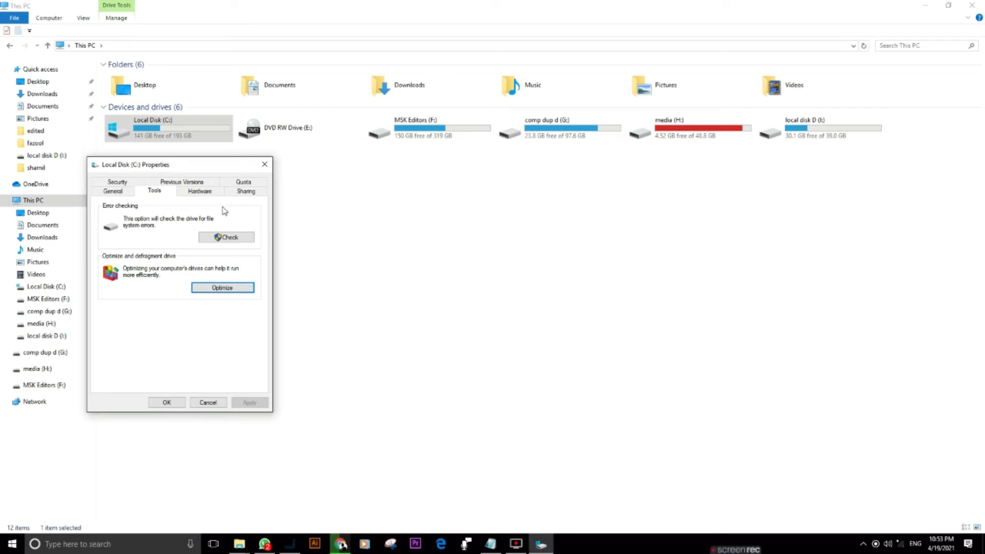
click(265, 165)
Refresh the drive list in This PC
right_click(331, 188)
key(Escape)
right_click(305, 219)
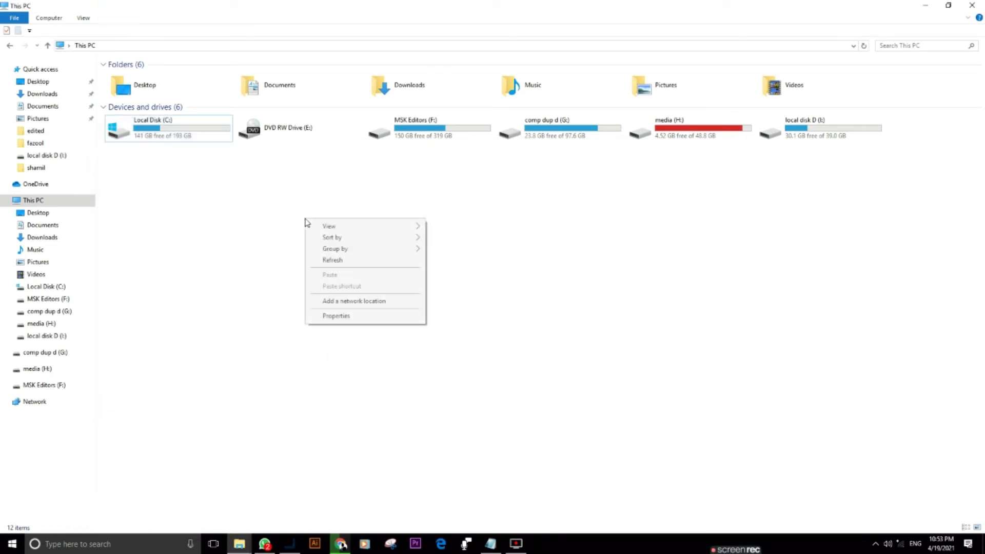
click(325, 260)
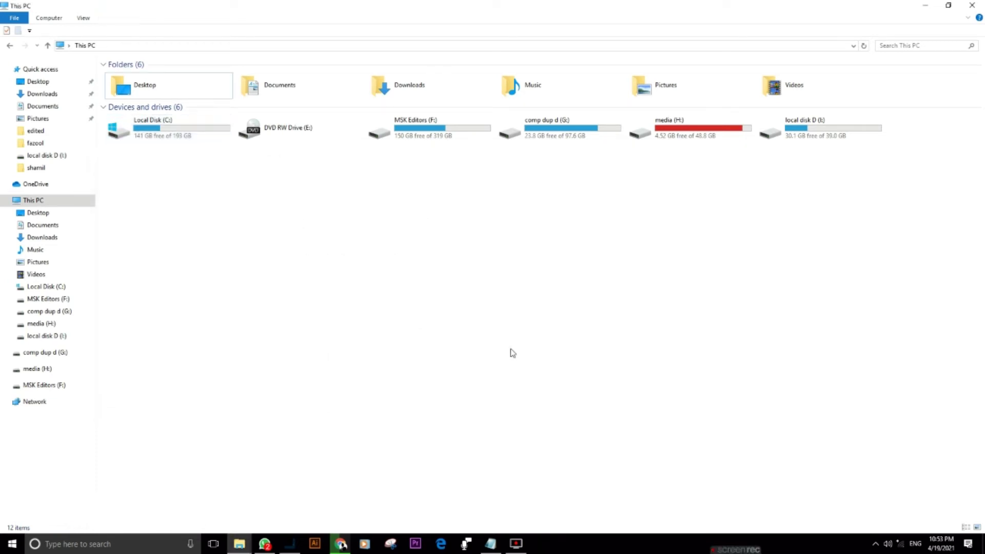
Check the cleanup list in the Notepad note and launch Disk Cleanup by searching for disk
click(491, 543)
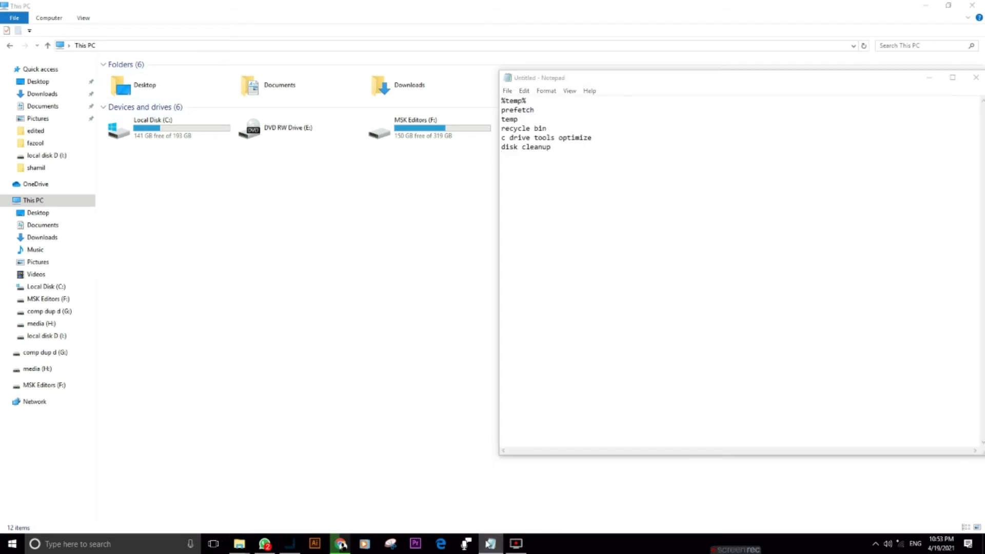
click(490, 543)
click(147, 545)
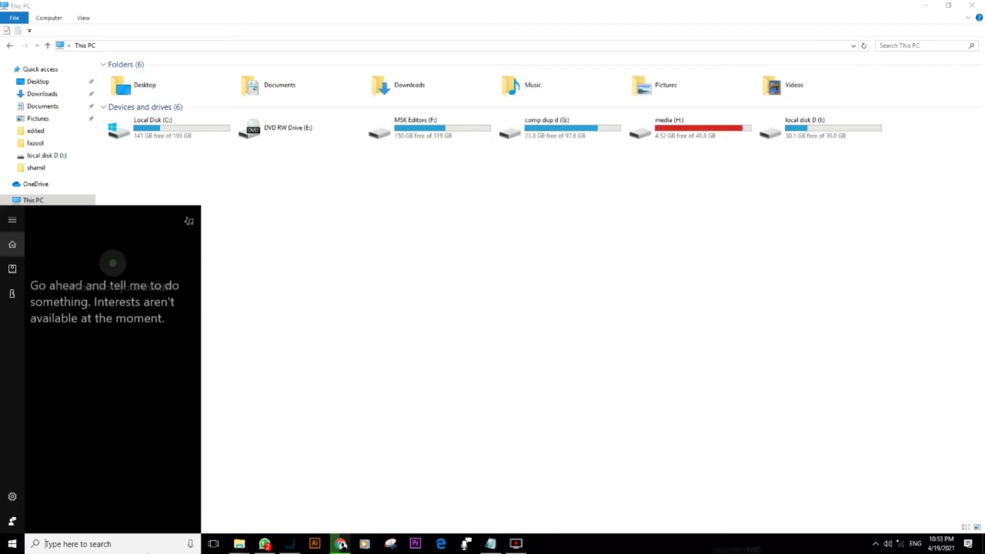
text(disk)
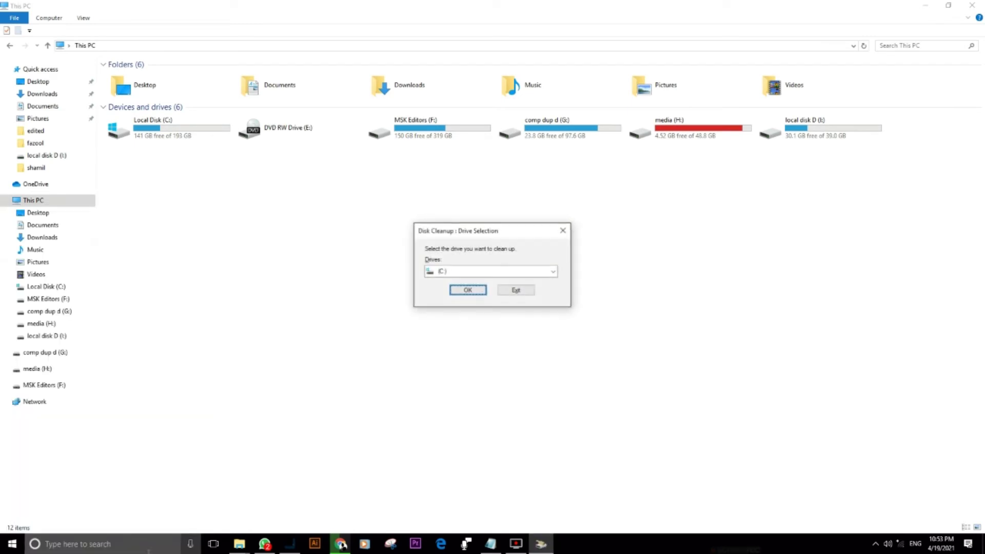
Scan drive C with Disk Cleanup and add the system created Windows Error Reporting files to the files to delete
click(469, 290)
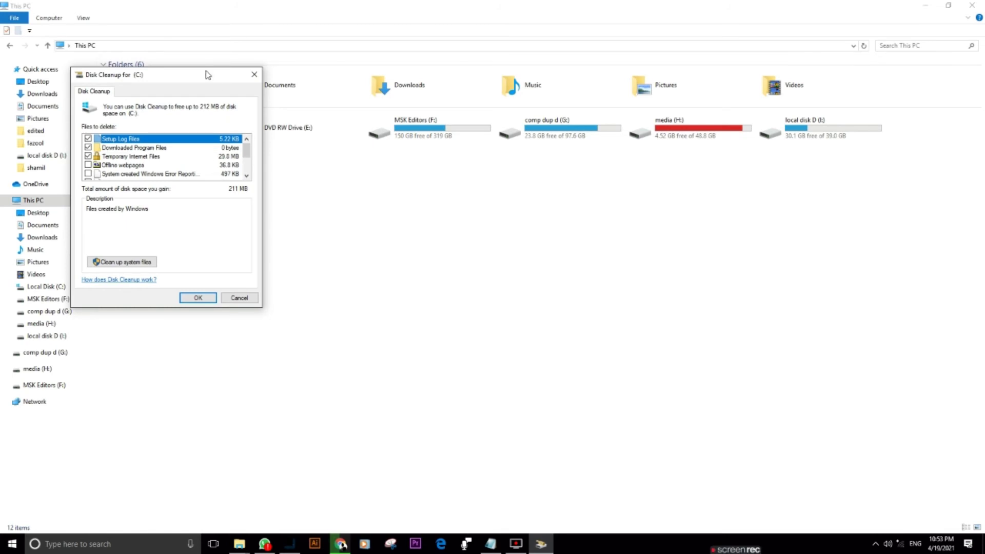
drag(208, 74, 551, 183)
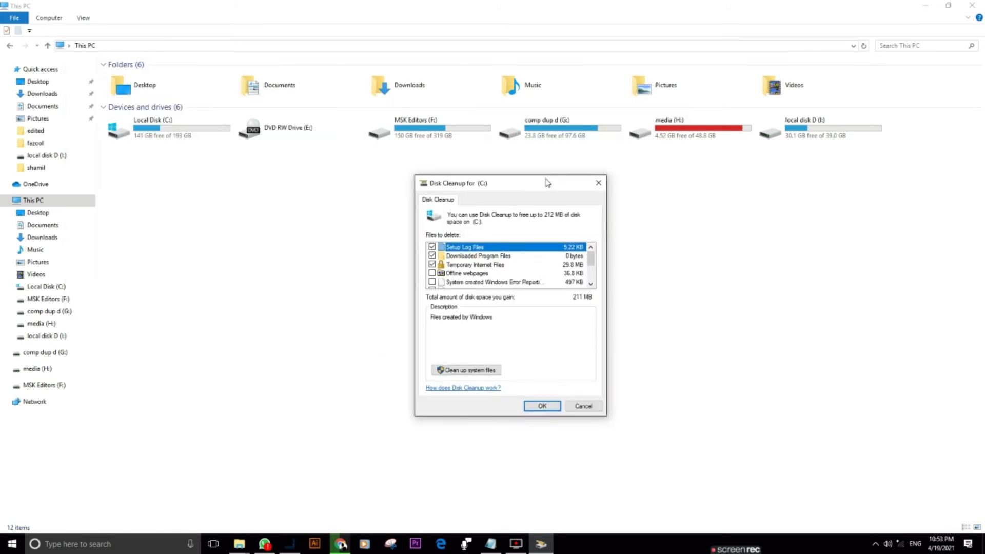
click(432, 282)
scroll(513, 275, down, 1)
scroll(436, 265, down, 1)
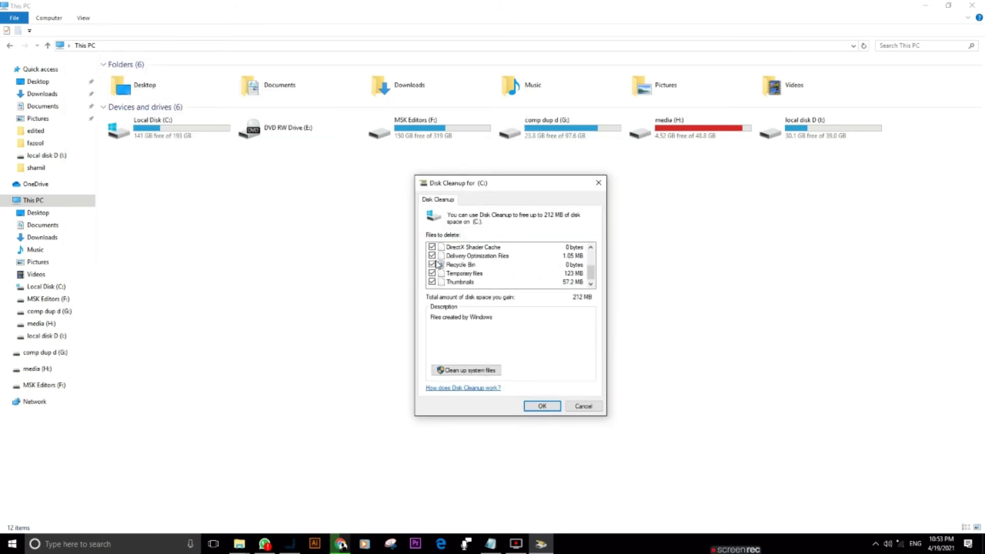
scroll(464, 276, up, 2)
scroll(464, 276, down, 2)
Restart Disk Cleanup for system files and select drive C to scan
click(467, 370)
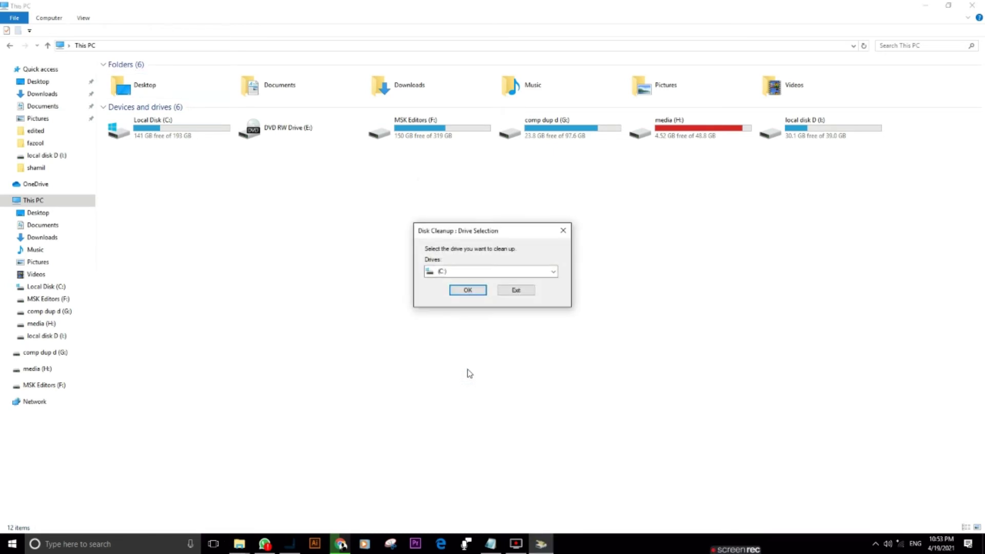
click(466, 293)
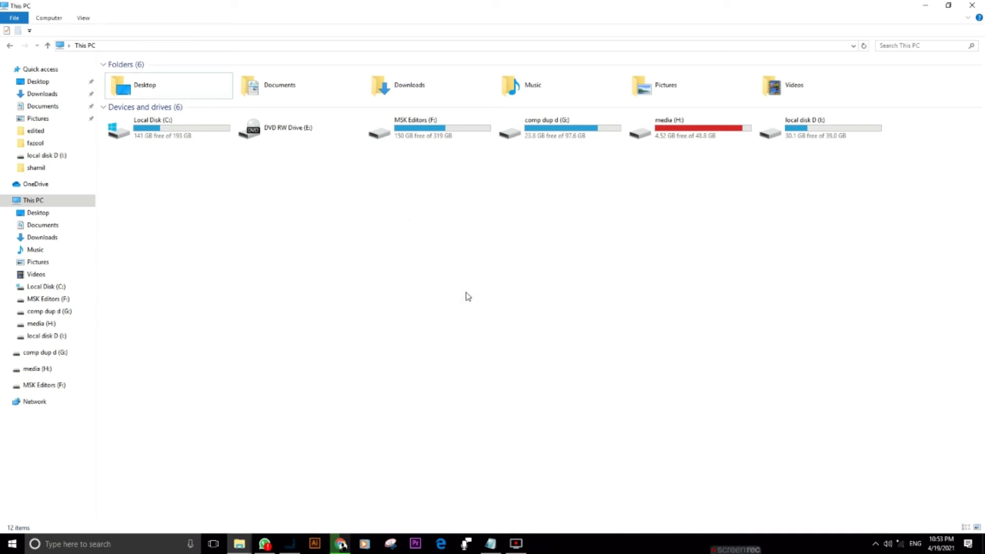
right_click(478, 295)
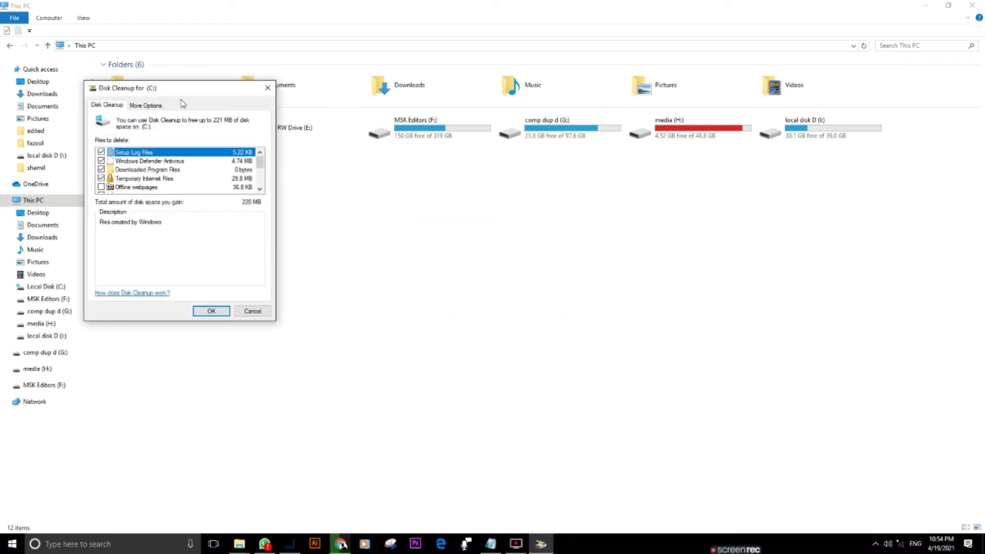
Review the file categories in the system file cleanup of drive C and permanently delete the ticked files
drag(181, 87, 473, 146)
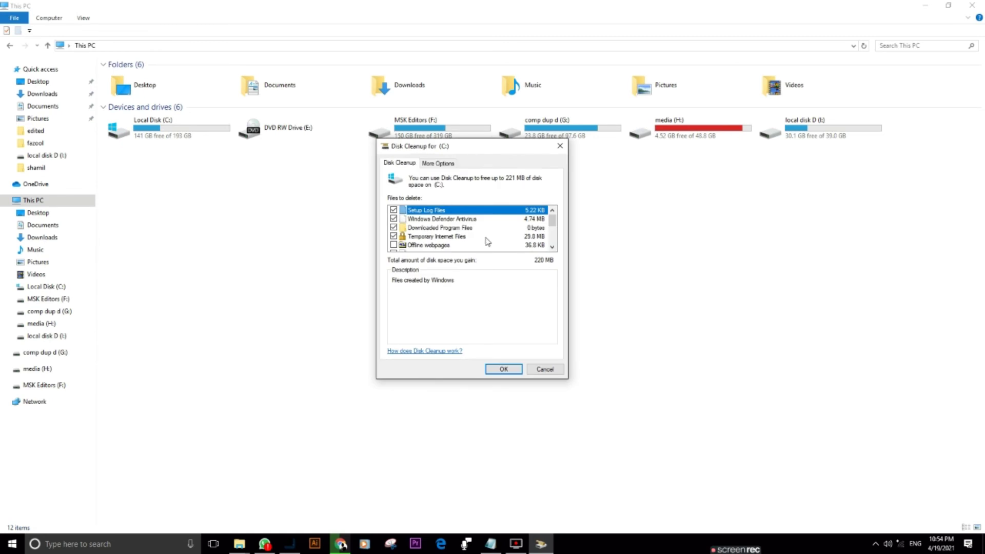
scroll(486, 237, down, 2)
scroll(485, 236, up, 2)
click(402, 246)
scroll(411, 246, down, 2)
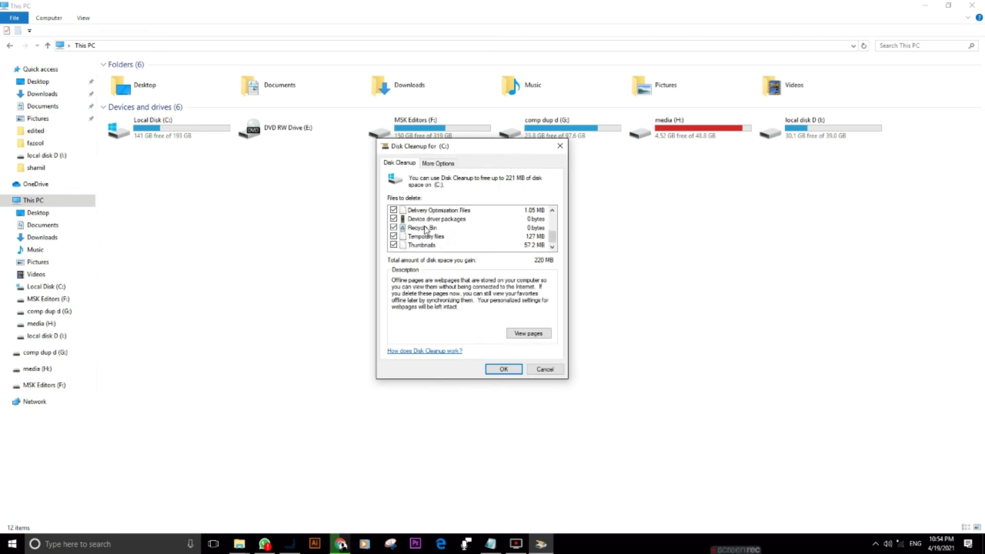
click(512, 373)
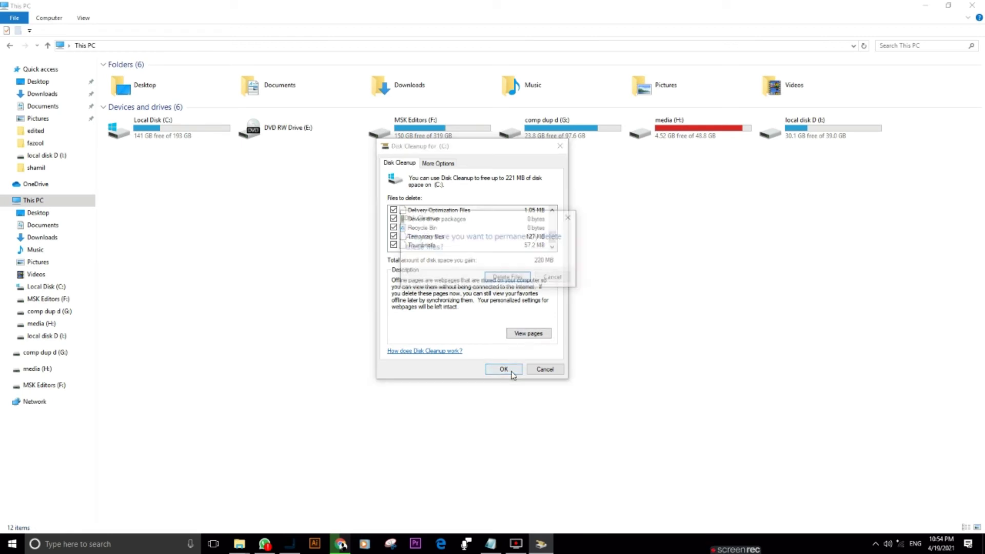
click(502, 280)
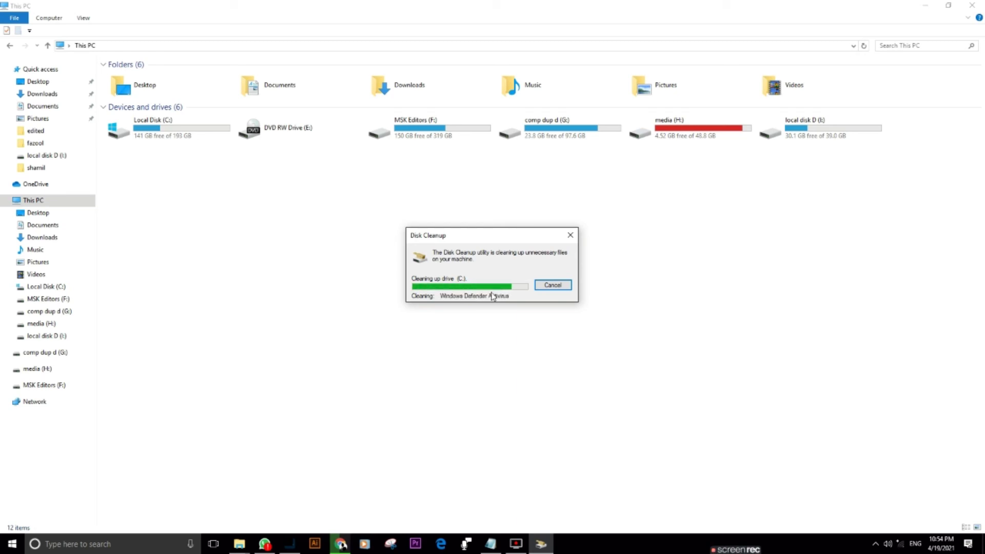
Refresh the This PC view, then minimize its window and refresh the desktop
right_click(670, 209)
click(706, 249)
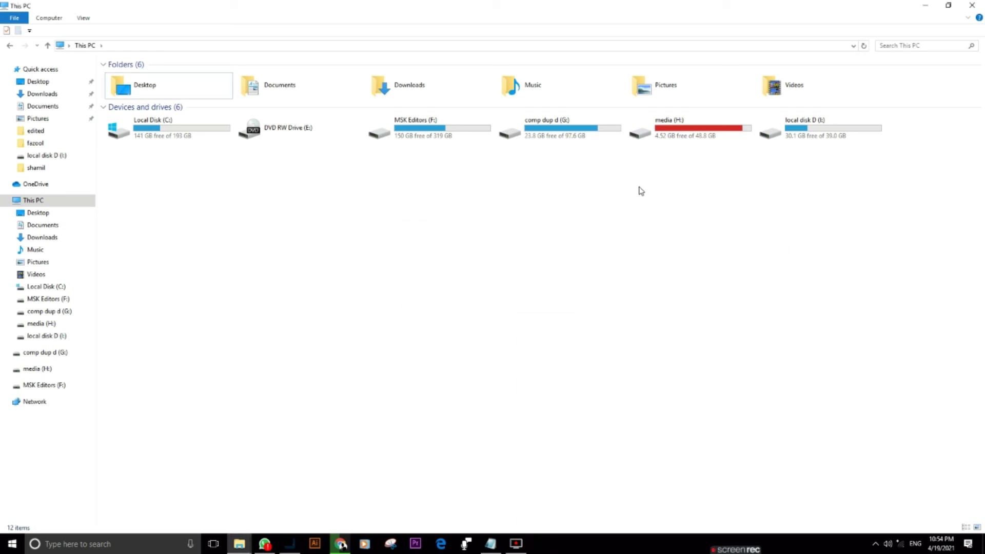
click(925, 5)
right_click(701, 46)
click(726, 77)
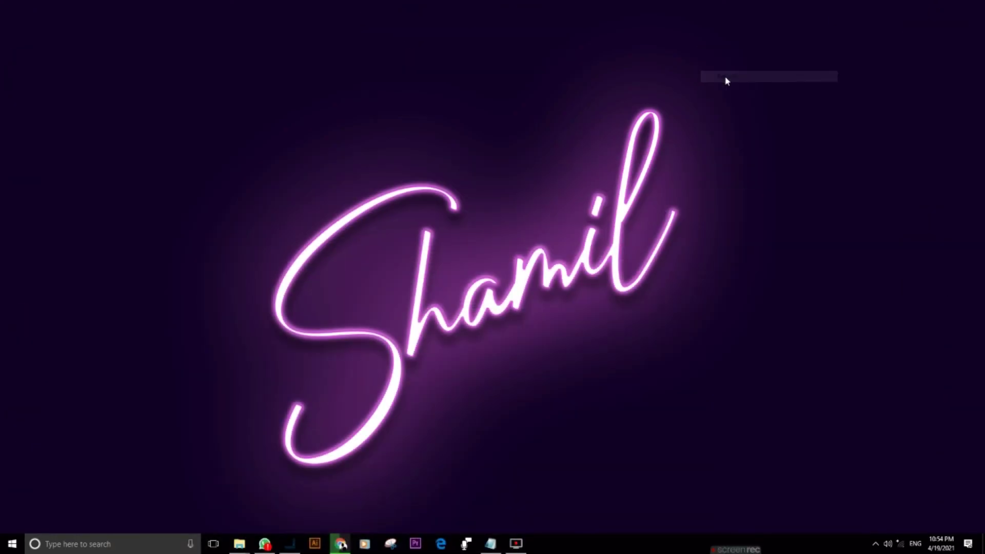
Search Windows for uninst and open the Add or remove programs settings
click(110, 544)
text(u)
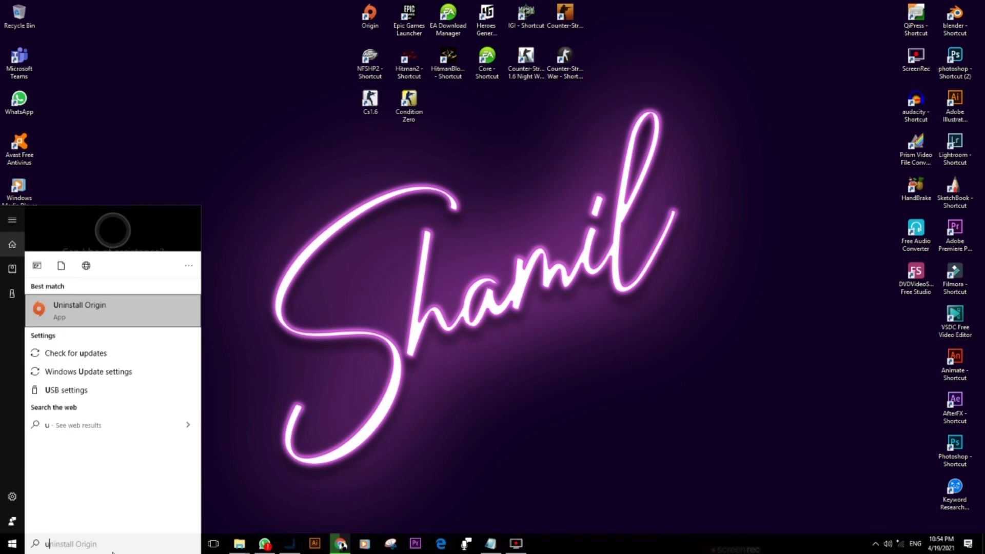
text(ninst)
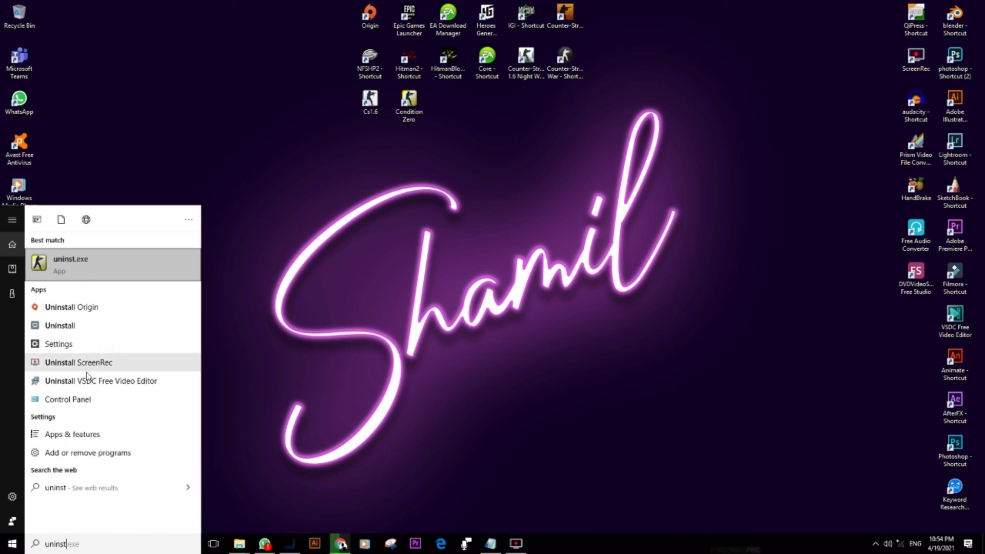
click(83, 454)
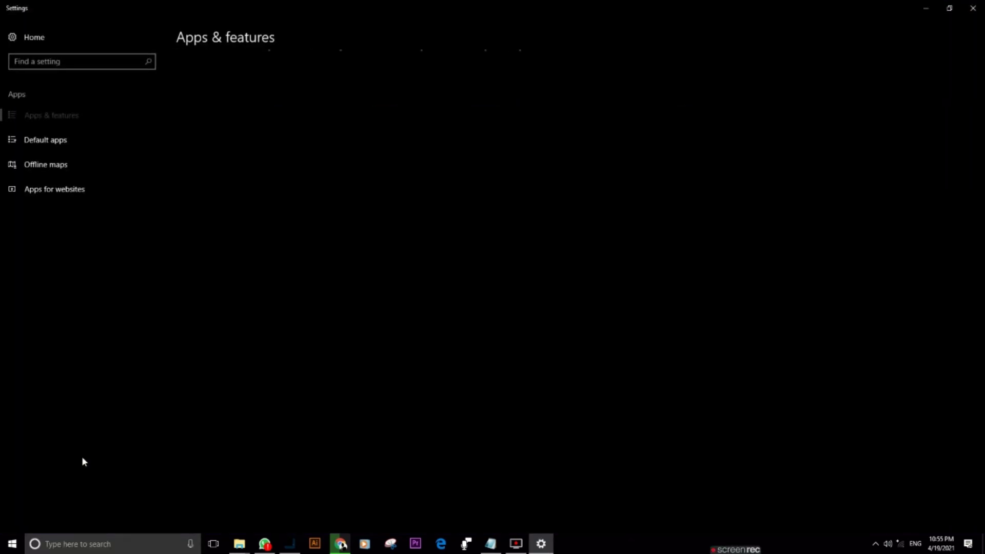
Look over the start of the installed apps list and expand 3D Builder to check its uninstall option
scroll(271, 277, down, 6)
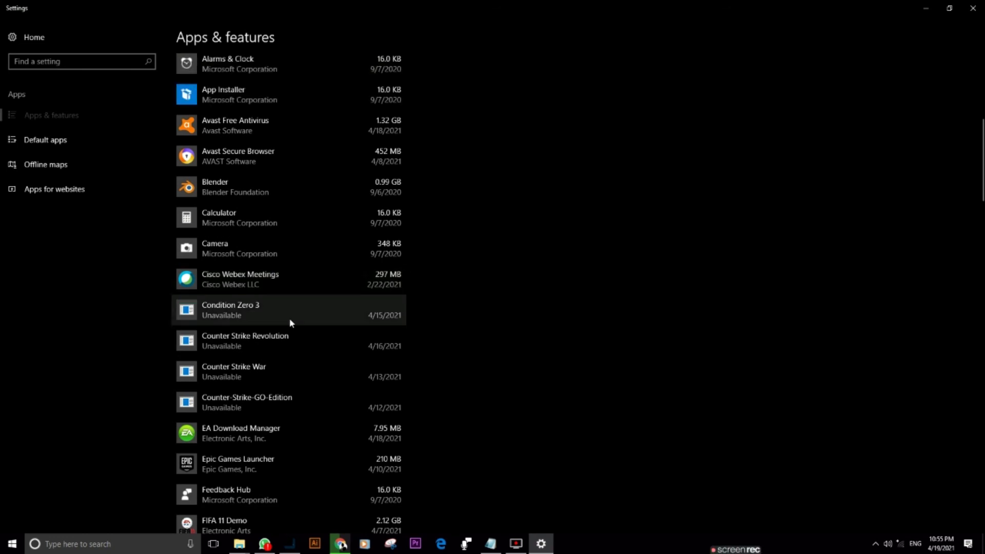
scroll(289, 322, up, 6)
scroll(288, 318, down, 3)
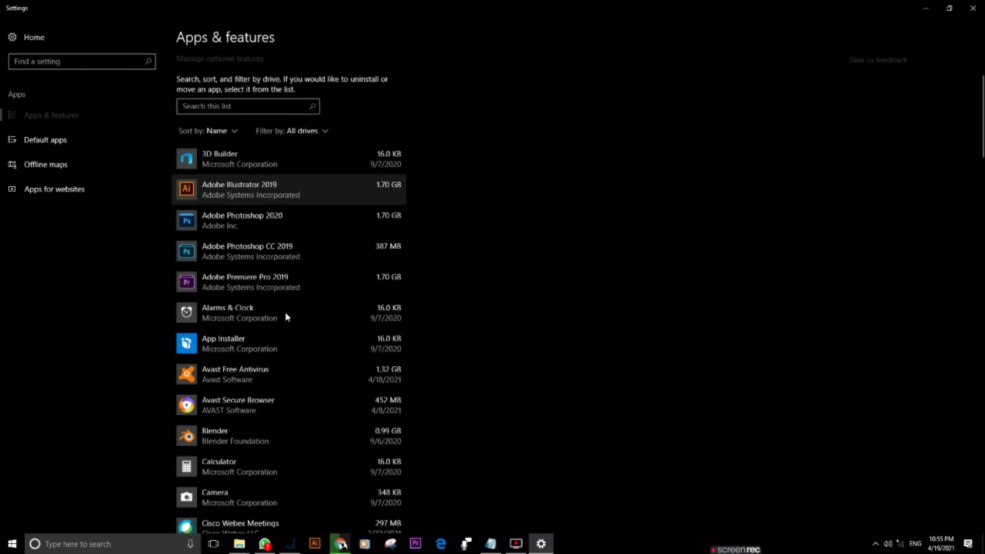
click(253, 137)
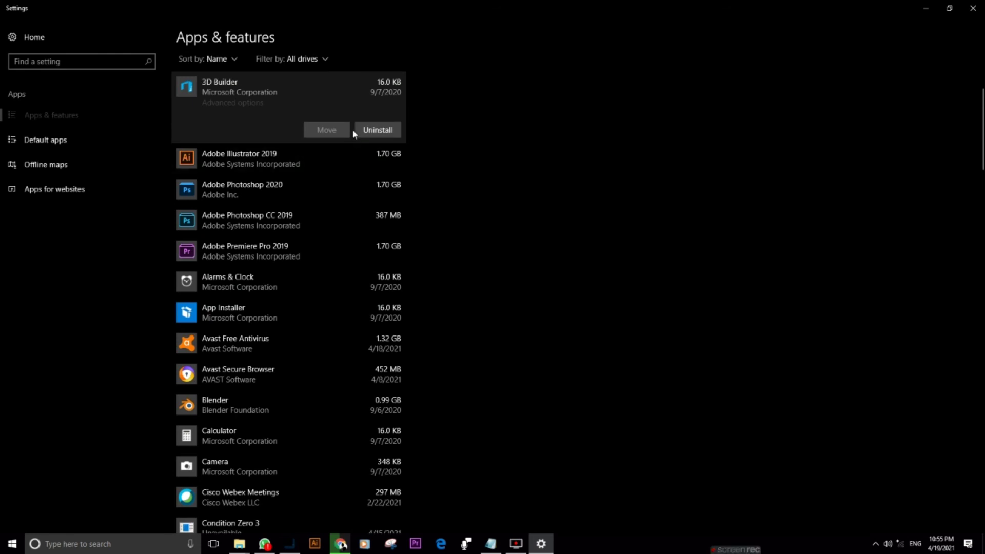
Look through the rest of the installed apps for unneeded programs and close the Settings window
scroll(236, 287, down, 10)
scroll(238, 298, down, 5)
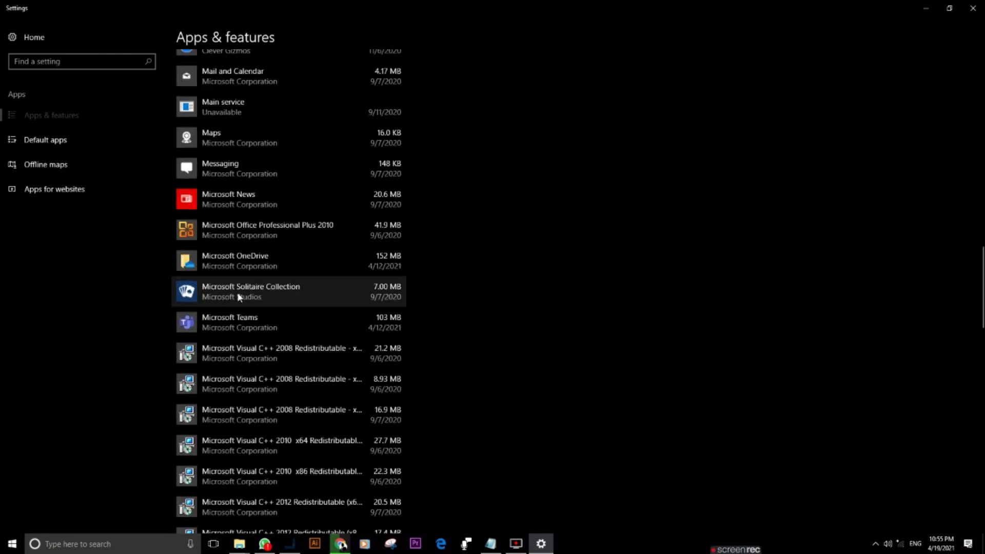
click(238, 295)
scroll(302, 384, down, 15)
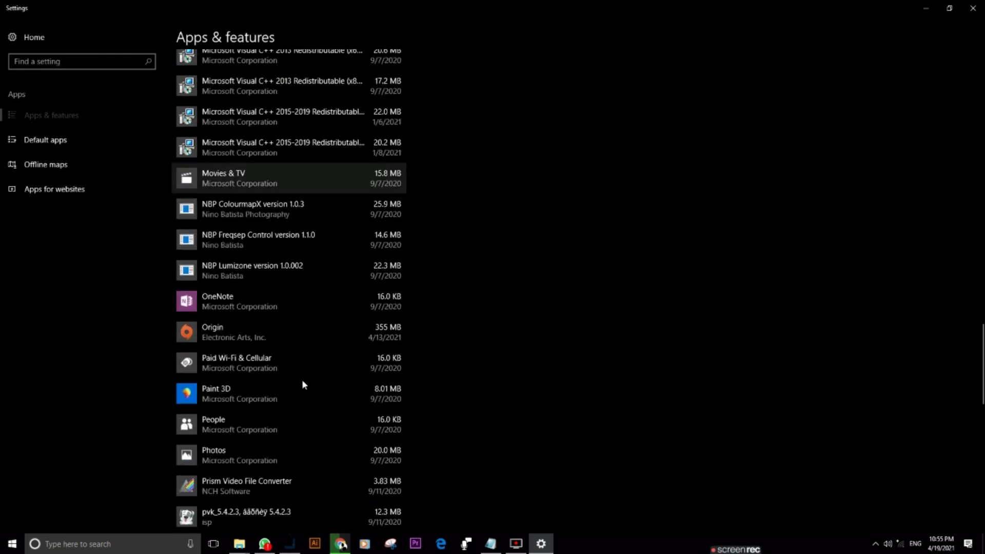
scroll(300, 387, up, 6)
scroll(293, 401, down, 6)
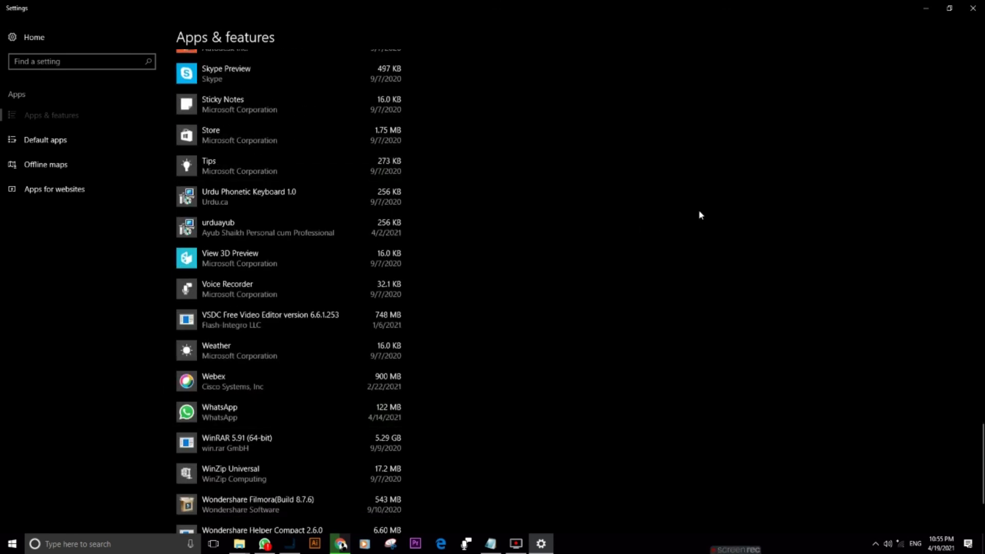
click(974, 8)
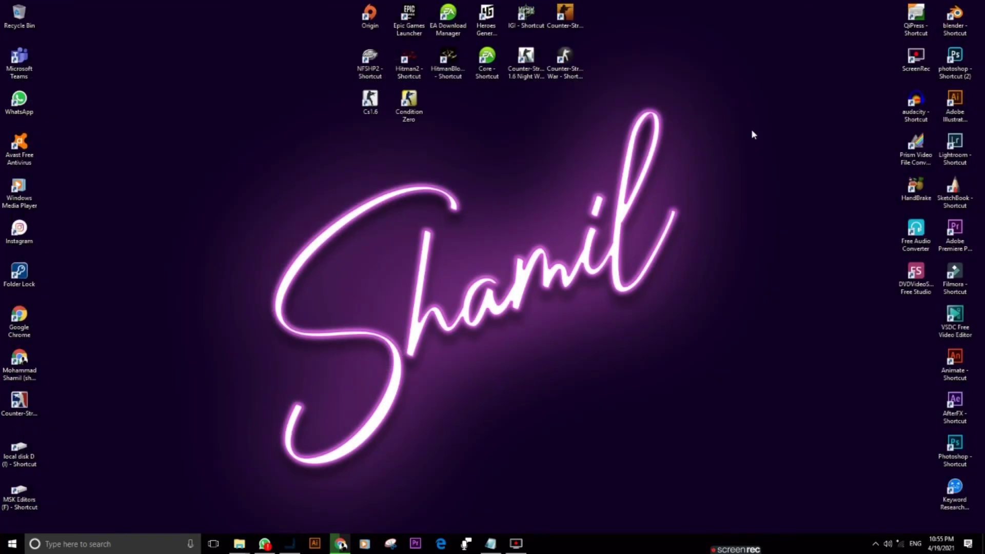